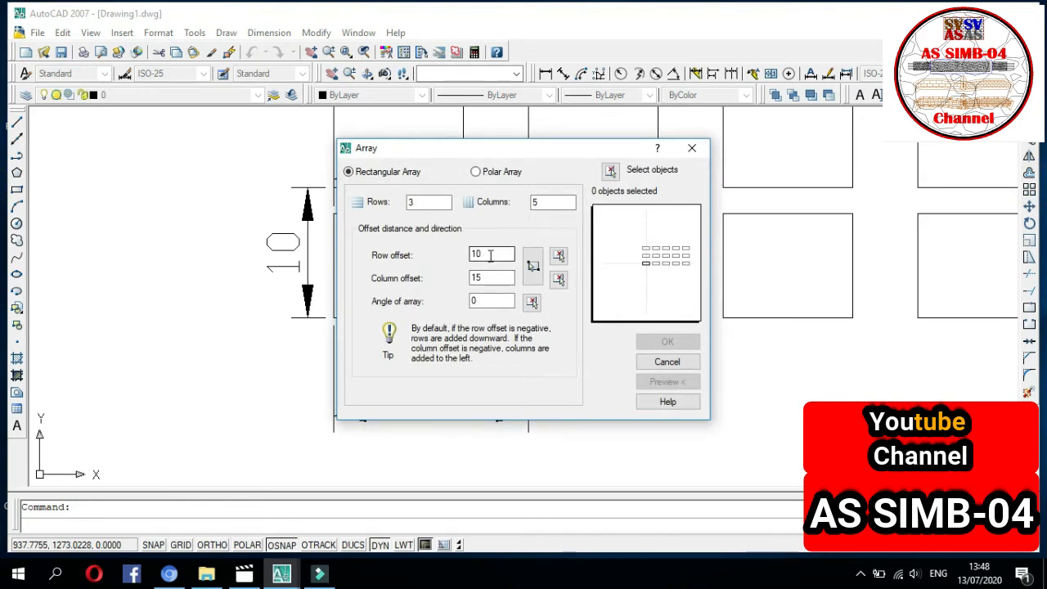
Compare the Array dialog's row, column and offset settings with the dimensioned rectangle grid, closing the dialog after each check.
left_click_drag(518, 148, 182, 355)
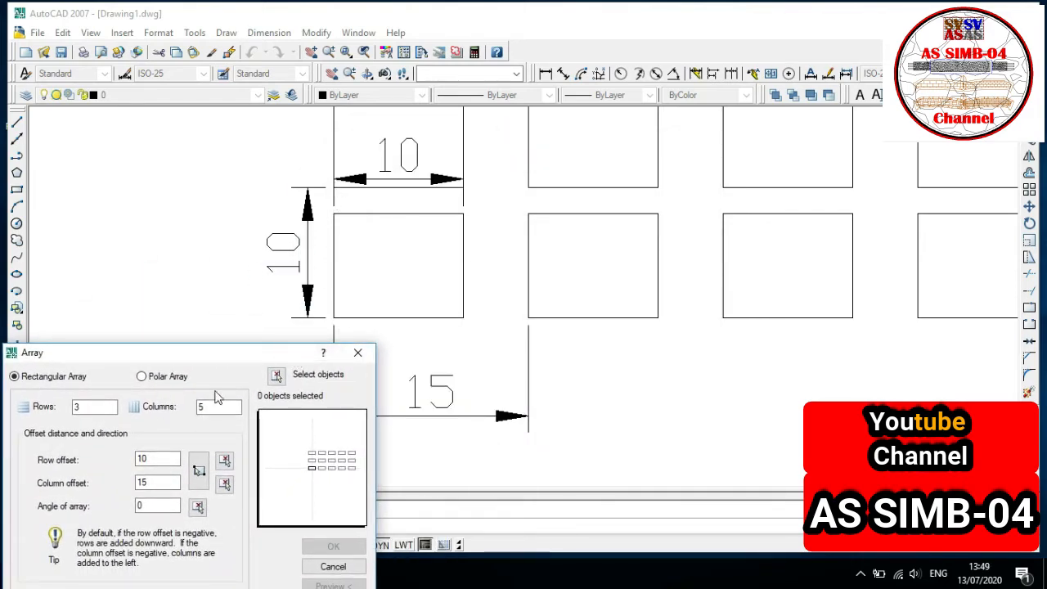
left_click_drag(137, 363, 72, 117)
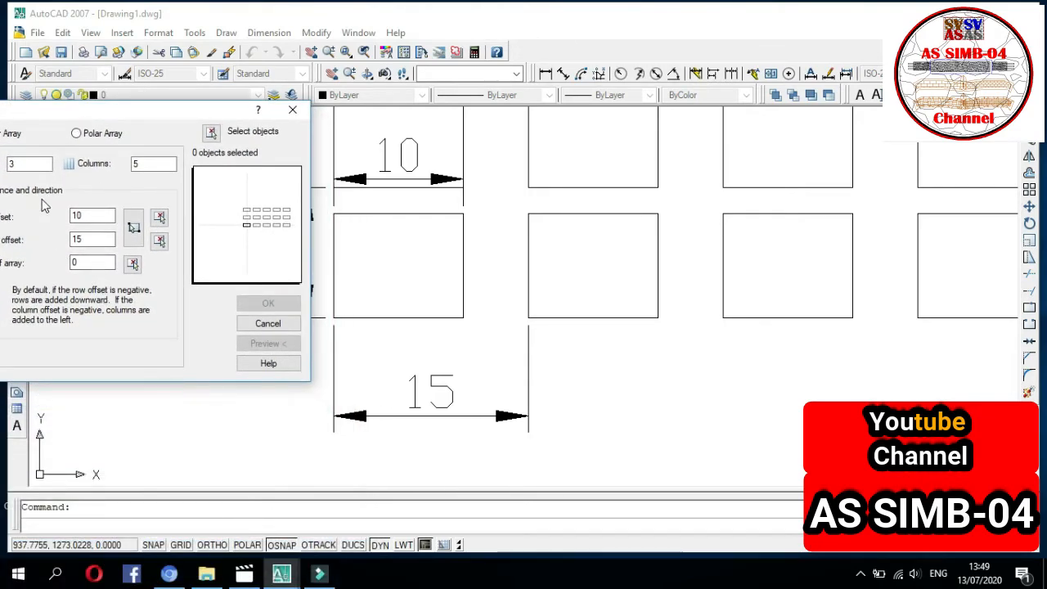
left_click_drag(82, 107, 114, 103)
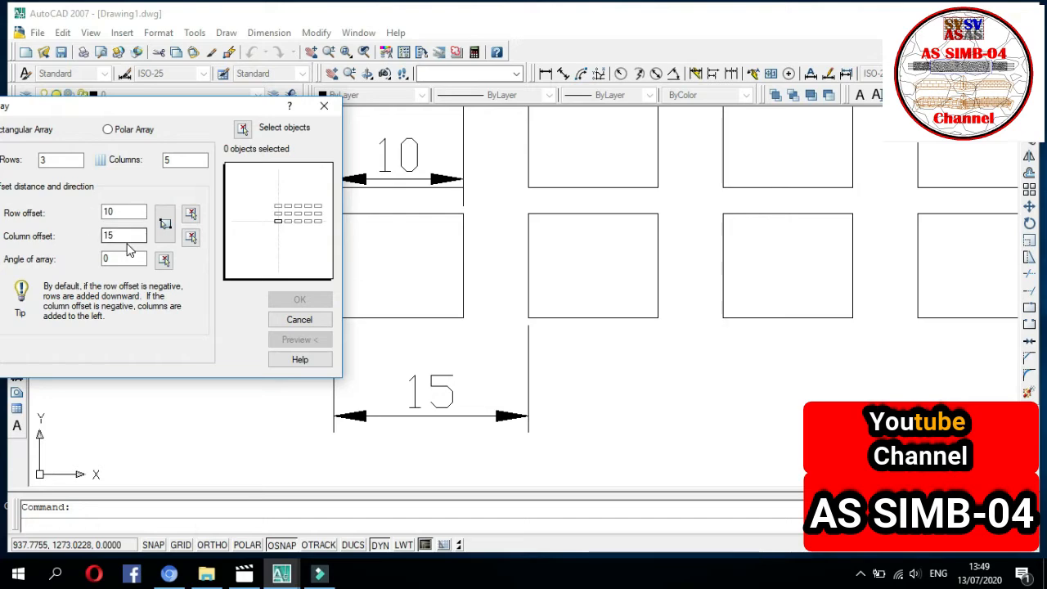
mouse_move(255, 109)
left_mouse_down()
mouse_move(609, 145)
mouse_move(898, 121)
mouse_move(878, 116)
left_mouse_up()
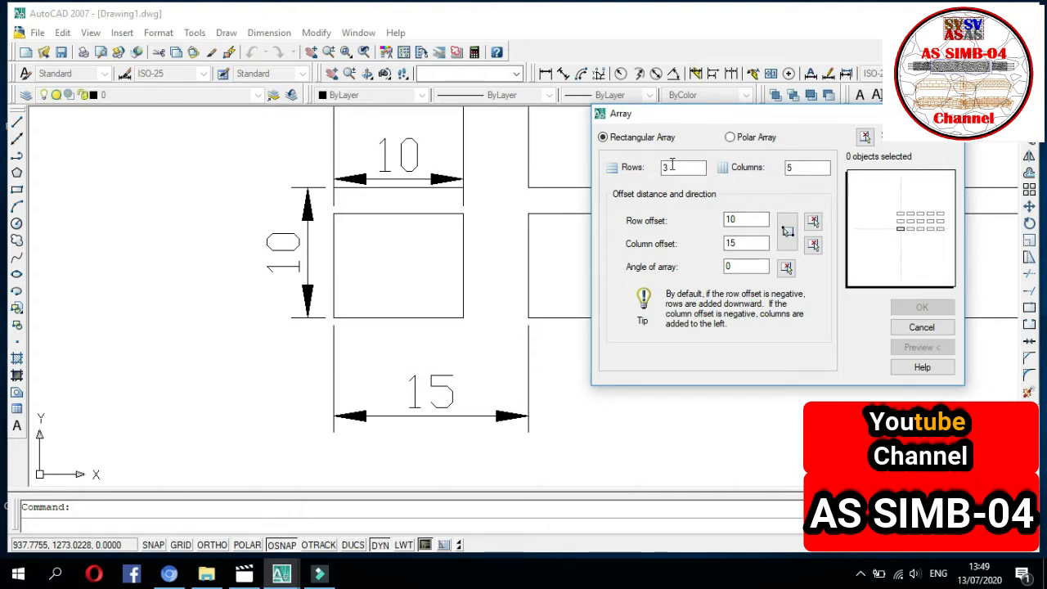
left_click_drag(803, 121, 737, 340)
left_click(891, 316)
scroll(701, 350, "down", 1)
mouse_move(748, 374)
middle_mouse_down()
mouse_move(615, 434)
mouse_move(460, 433)
middle_mouse_up()
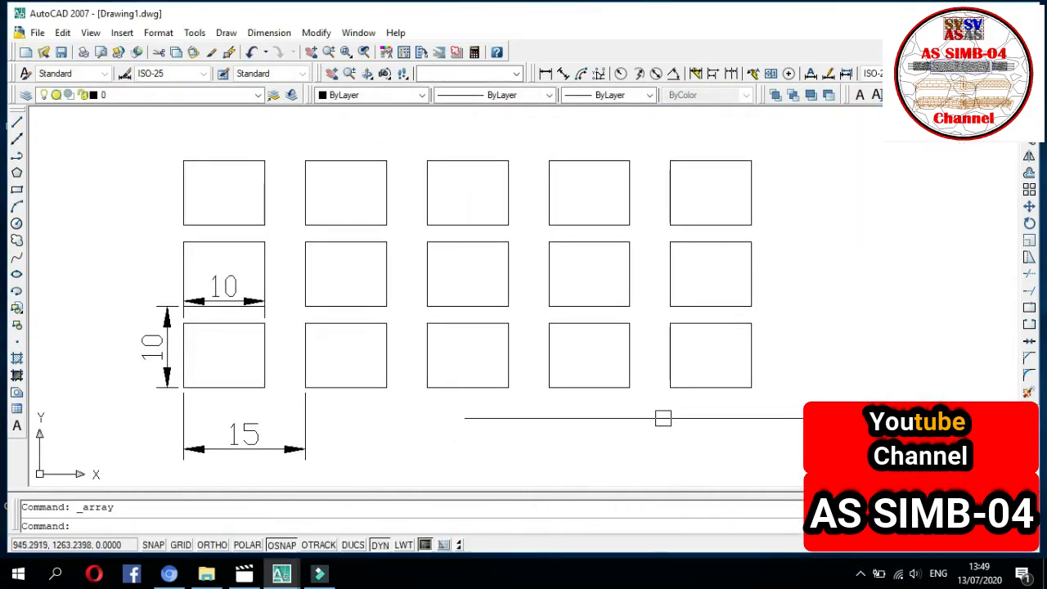
left_click(1029, 189)
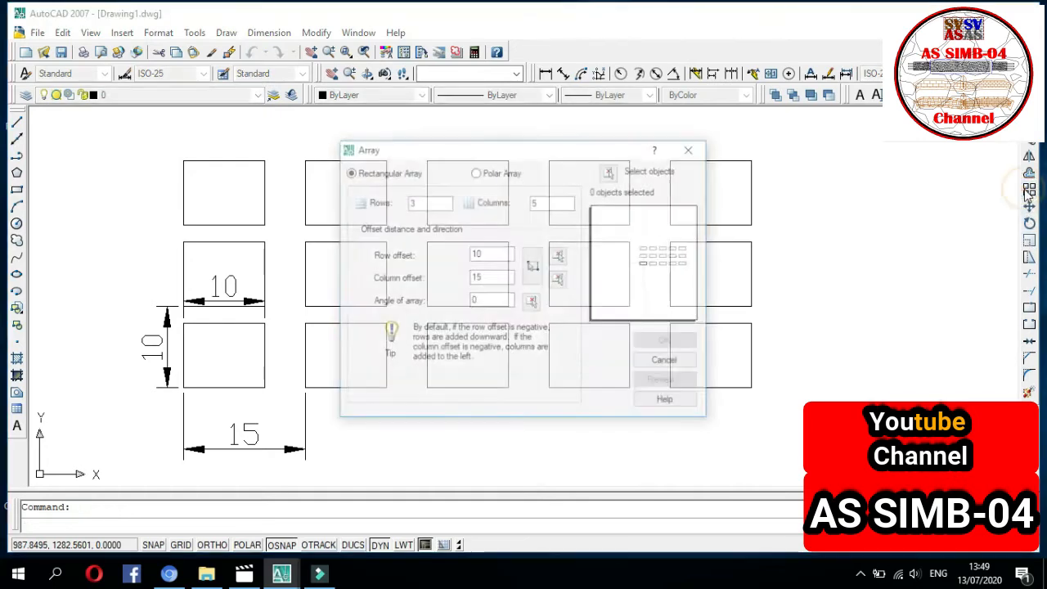
left_click_drag(573, 149, 938, 132)
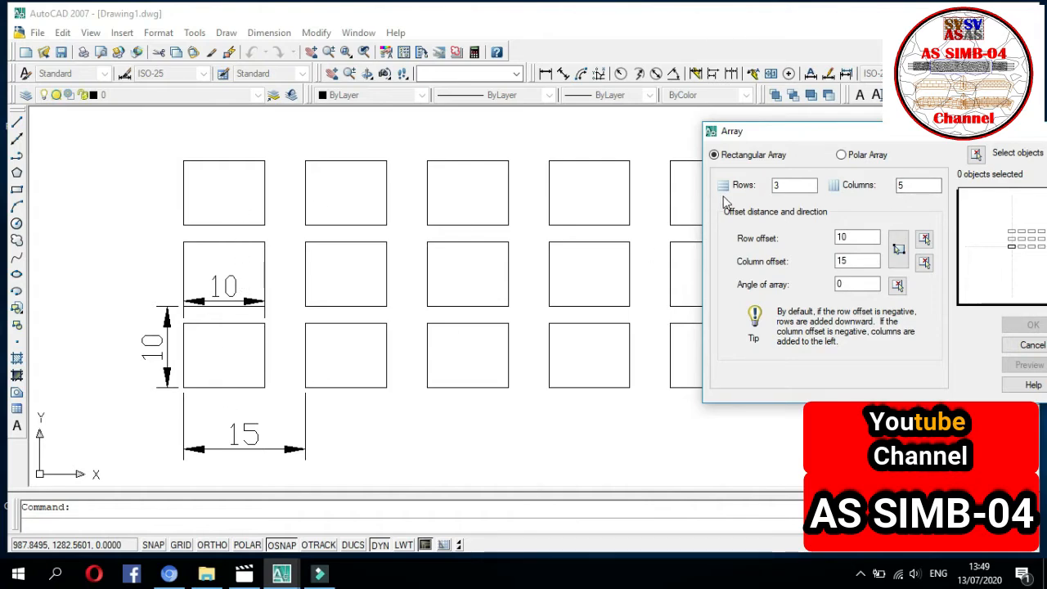
left_click_drag(861, 139, 273, 160)
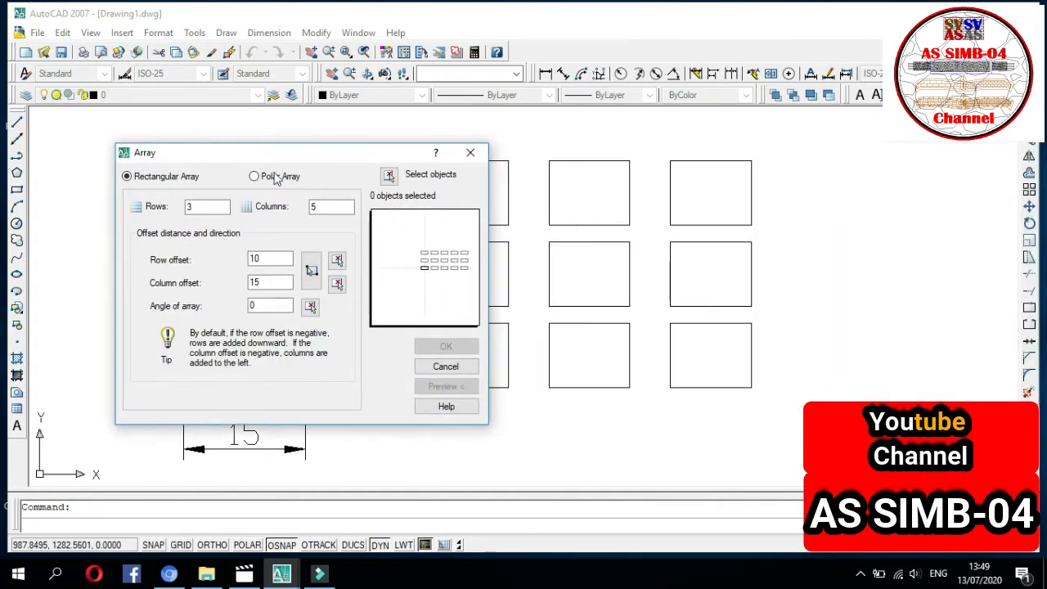
left_click(469, 156)
Start the Array command for the right-hand one of the two circles together with its radius dimension.
scroll(544, 245, "down", 4)
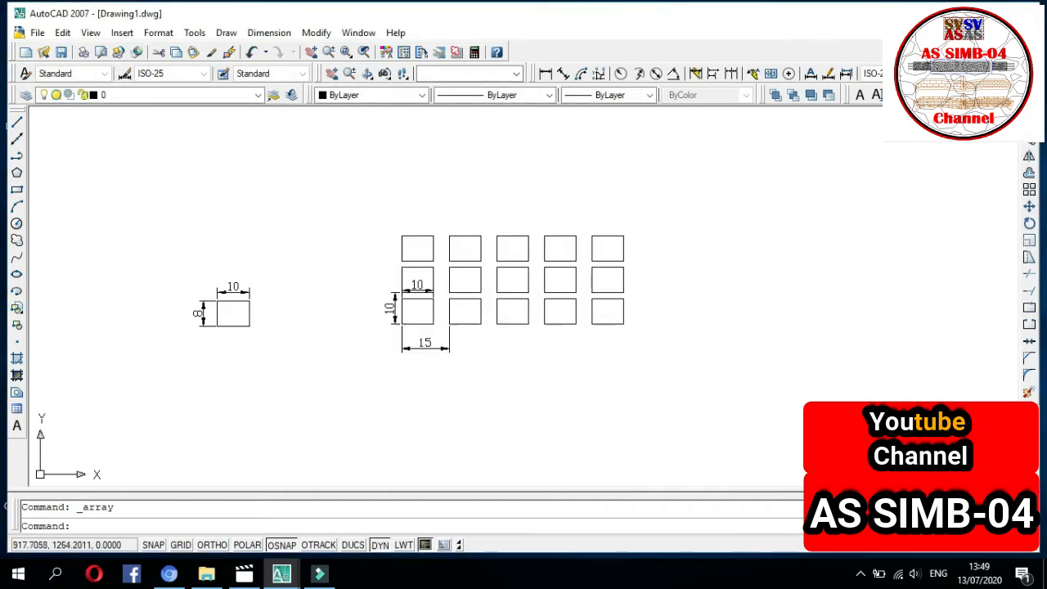
middle_click_drag(612, 366, 624, 268)
scroll(517, 248, "down", 4)
middle_click_drag(547, 379, 538, 317)
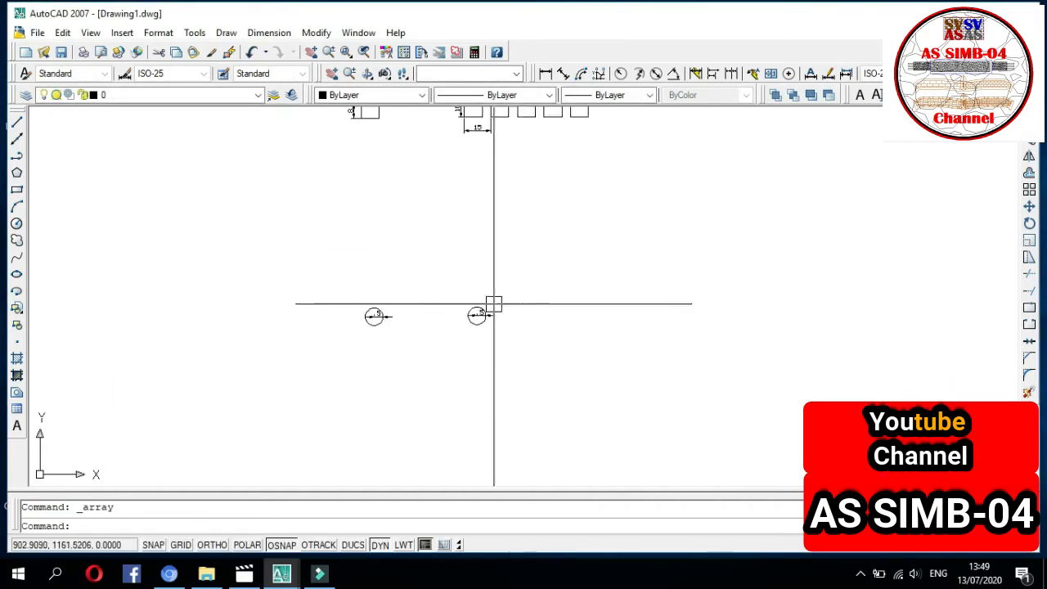
scroll(494, 304, "up", 8)
left_click(541, 413)
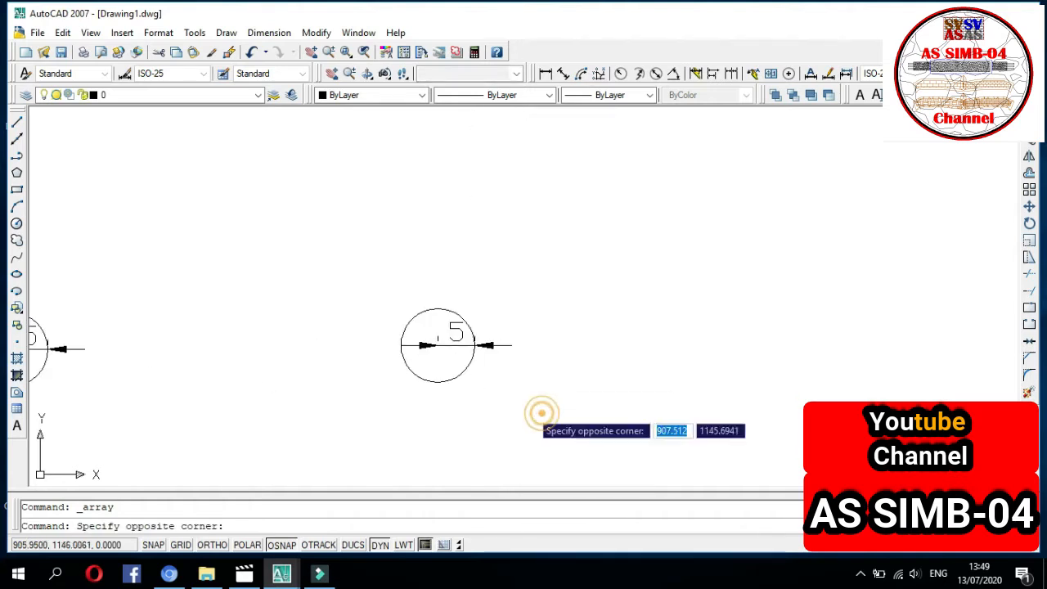
left_click(353, 304)
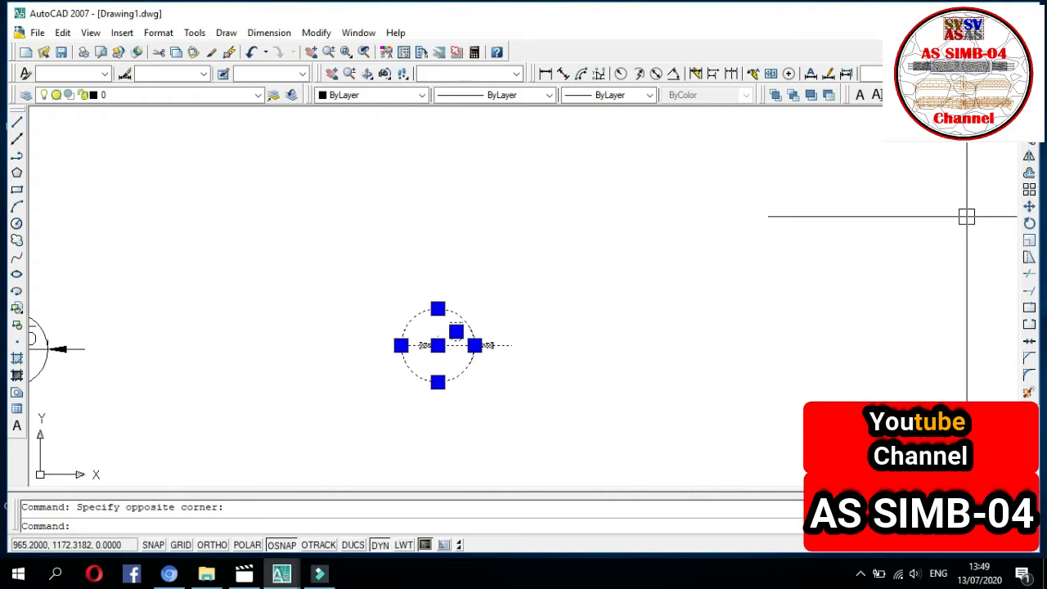
type("arr")
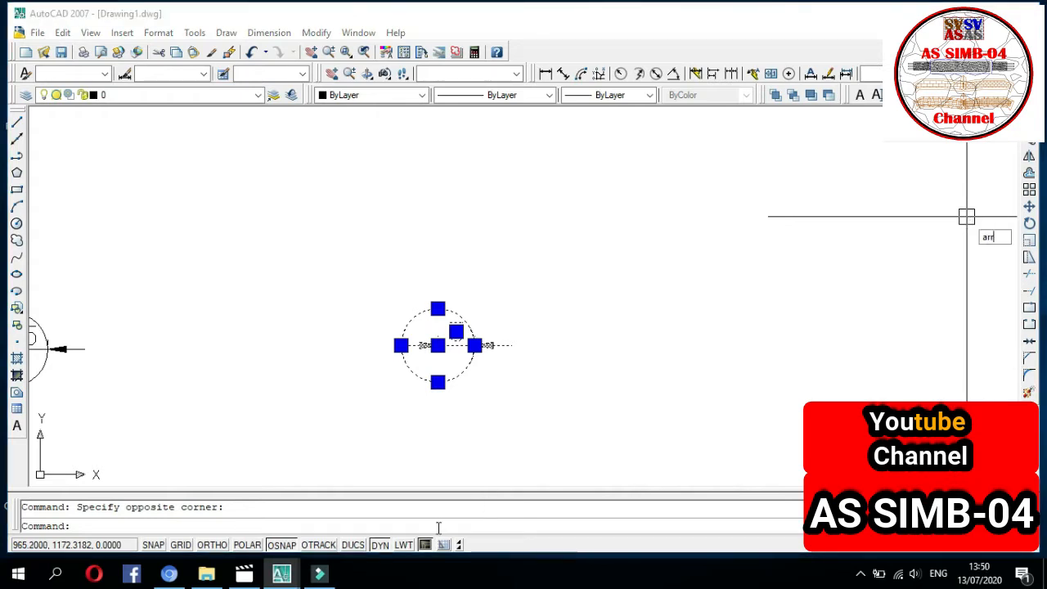
left_click(436, 528)
type("ay")
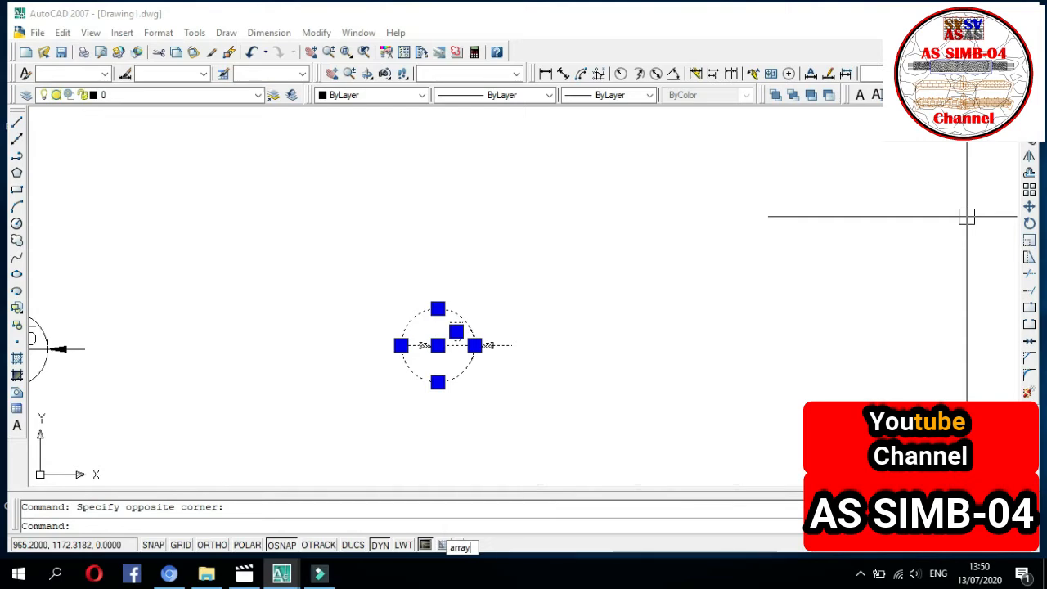
key("Return")
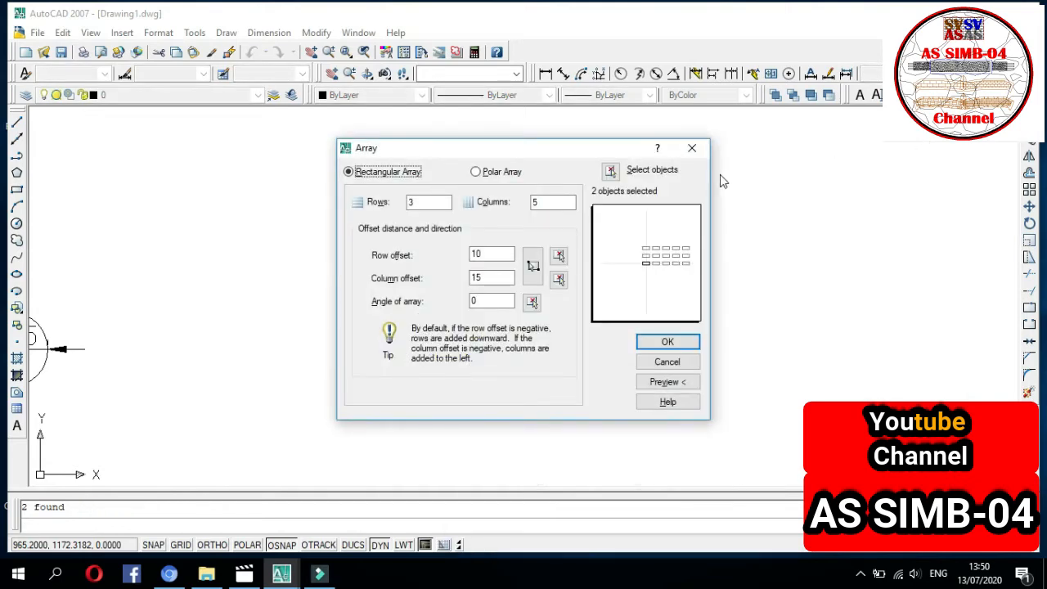
Replace the array's object selection with only the circle, leaving out its radius dimension.
left_click(610, 170)
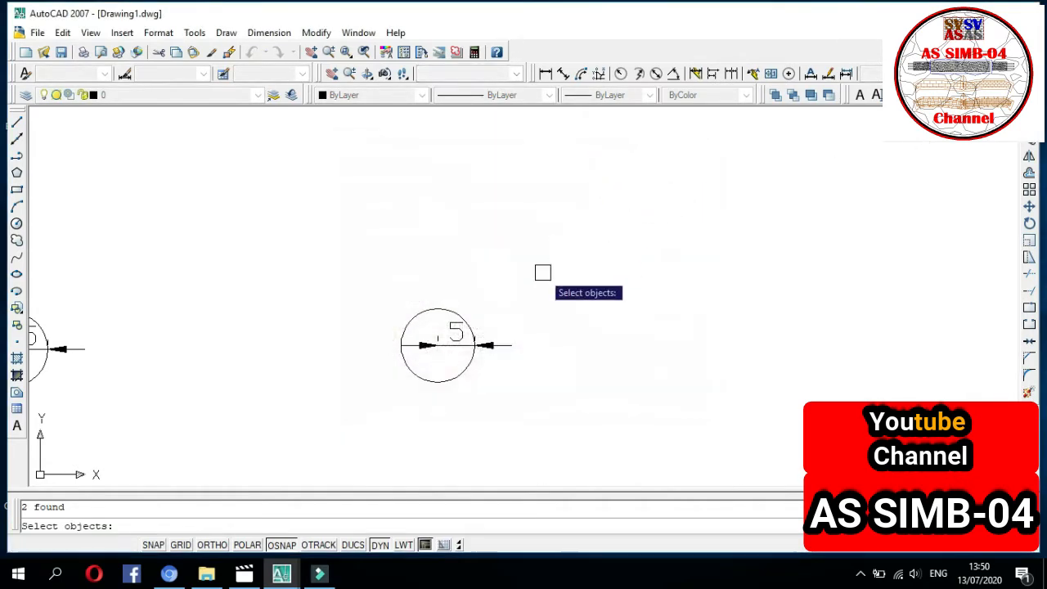
left_click(451, 309)
key("Return")
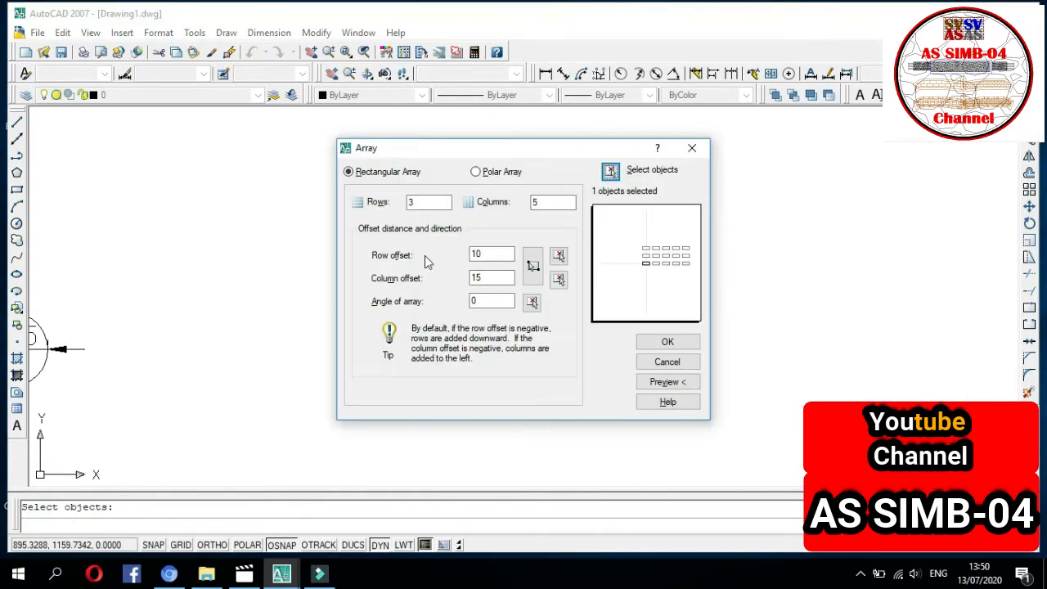
Set the rectangular array to 4 rows and 6 columns with a row offset of 15 and a column offset of 20.
left_click(425, 203)
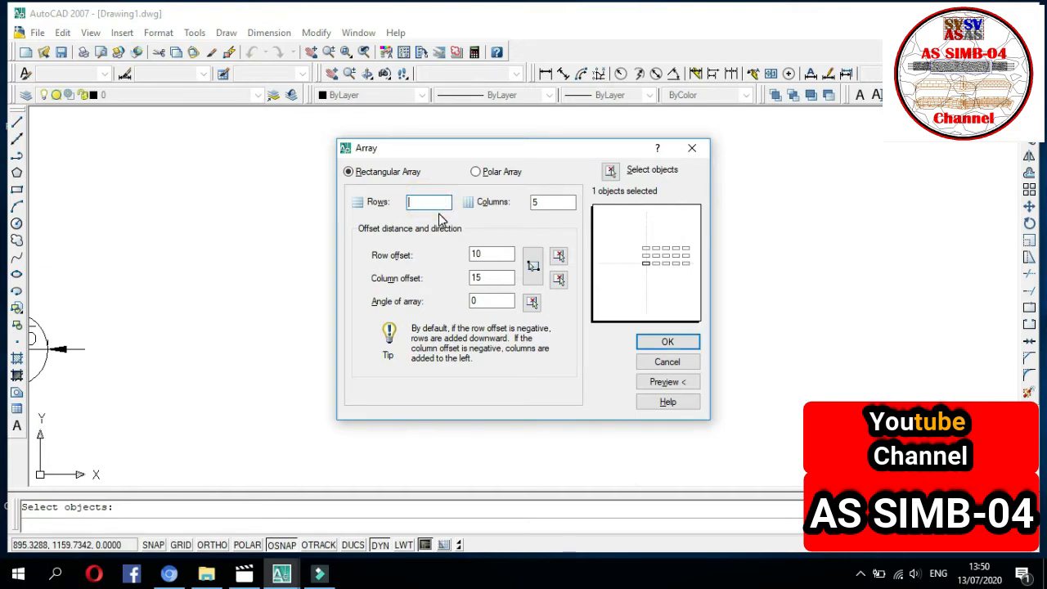
left_click(550, 203)
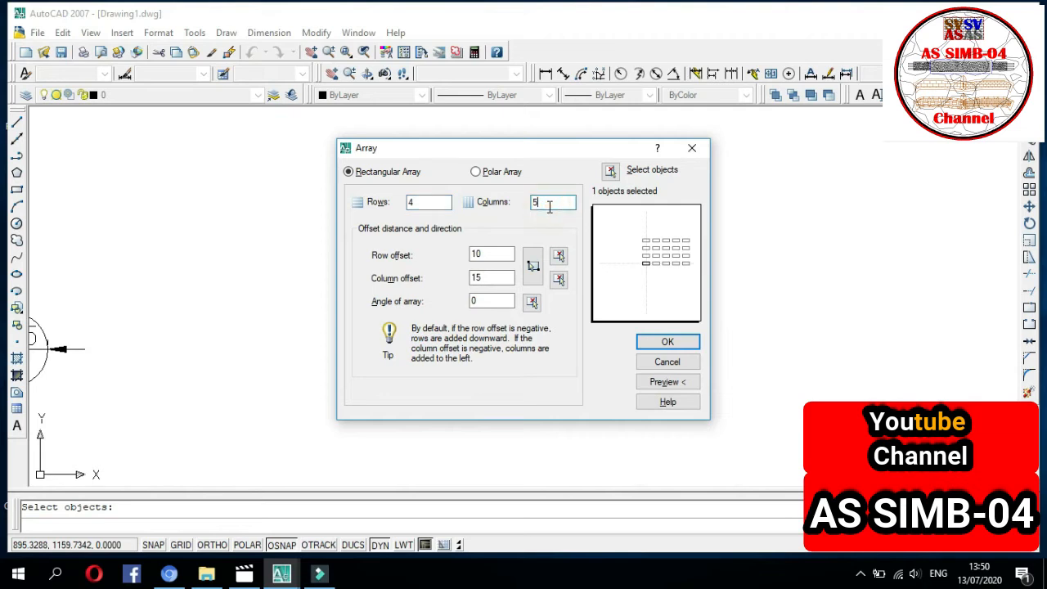
type("6")
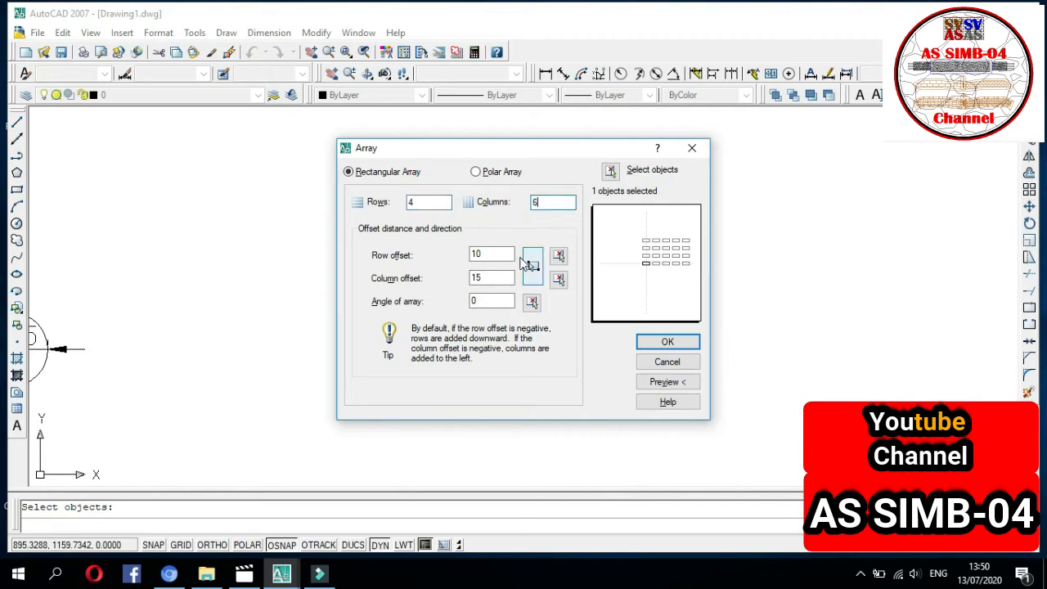
left_click(487, 254)
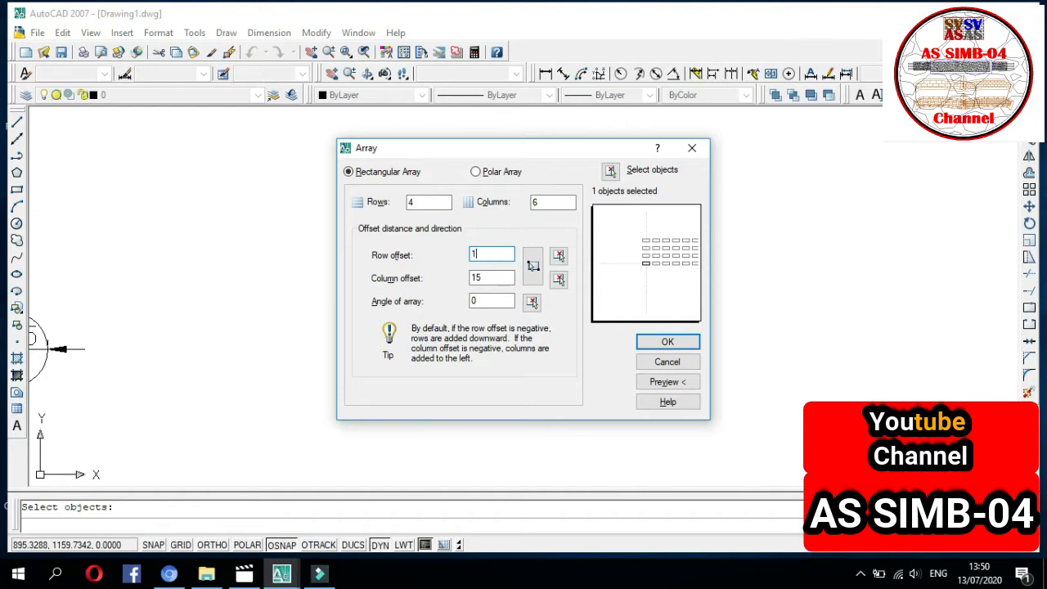
left_click(487, 277)
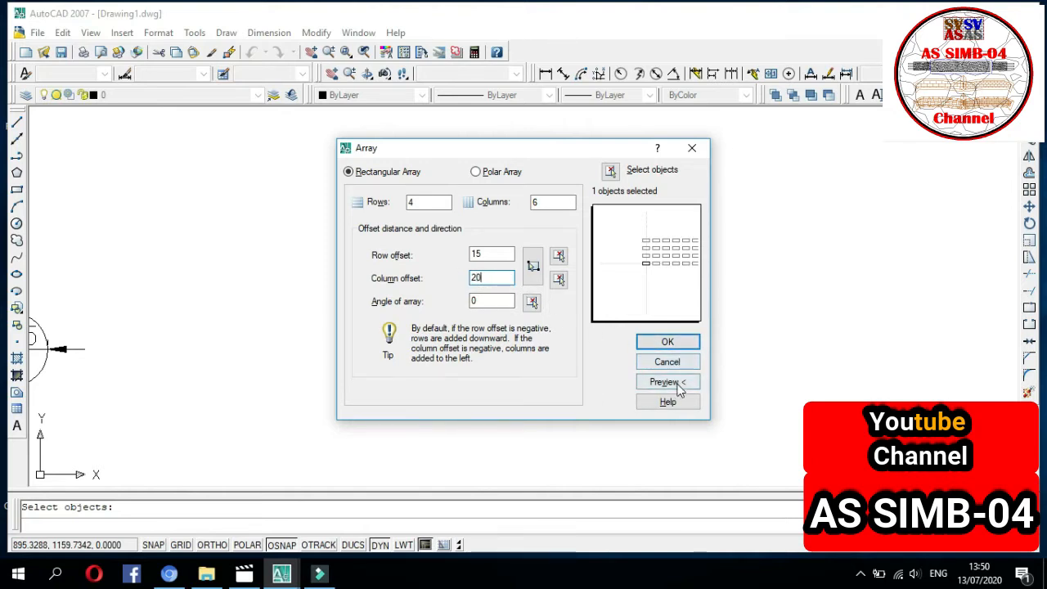
Preview the circle array in the drawing and accept it with the entered settings.
left_click(668, 382)
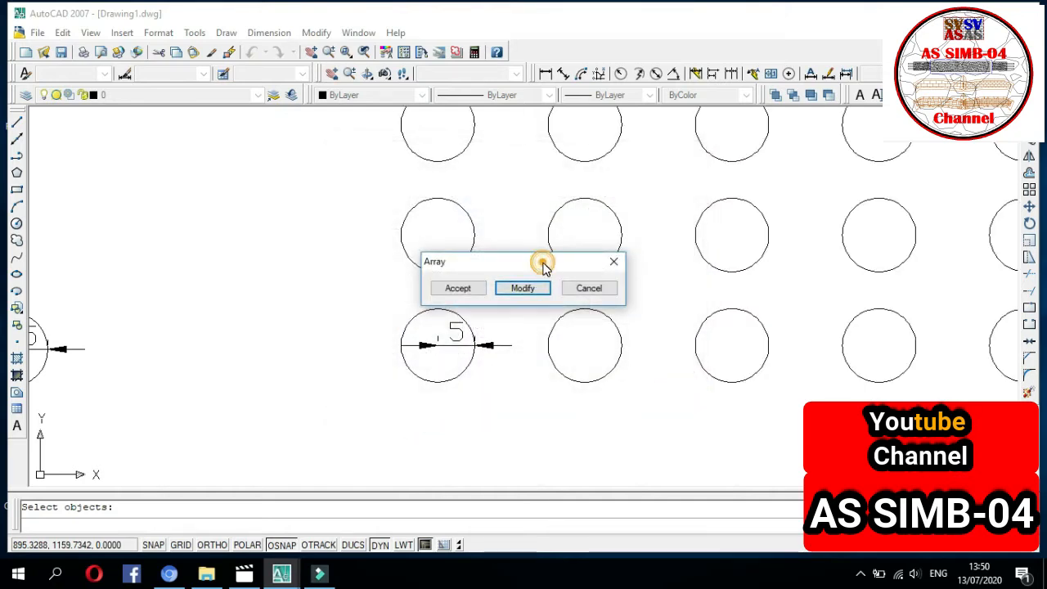
left_click_drag(543, 266, 254, 263)
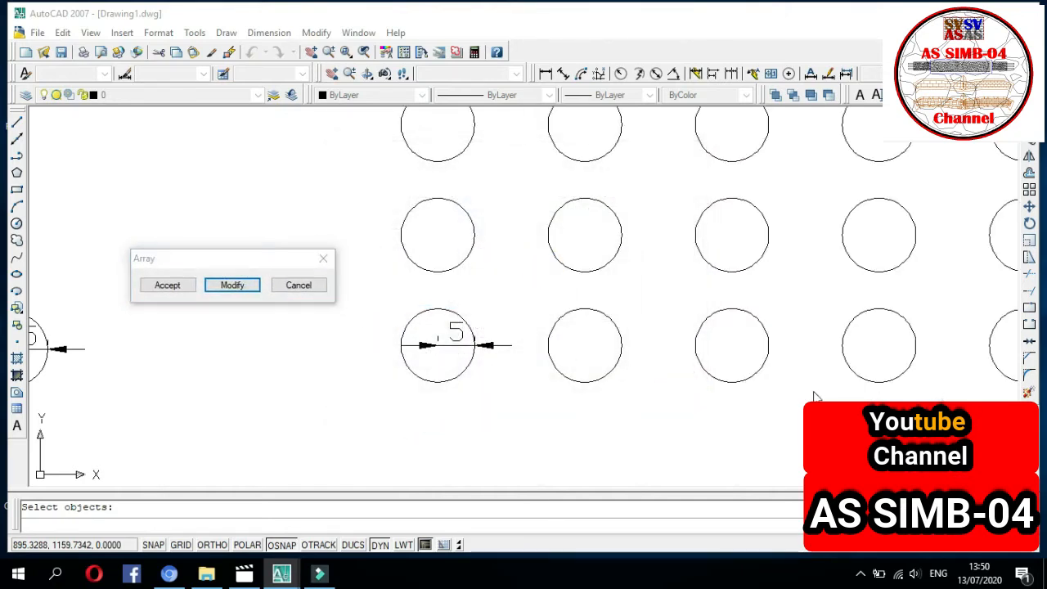
left_click(232, 286)
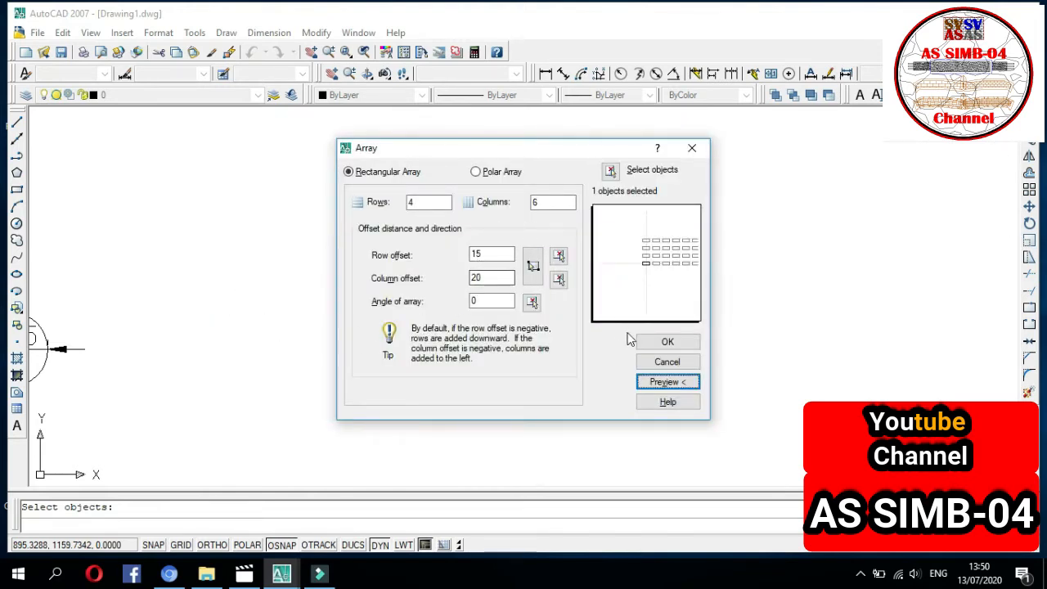
left_click(667, 382)
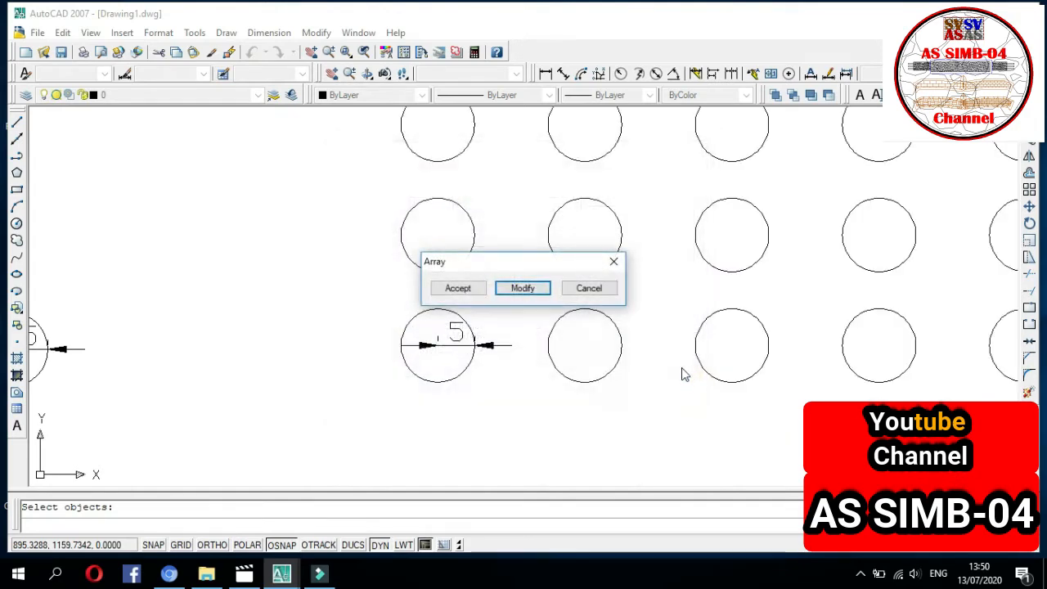
left_click(458, 288)
Review the Array dialog's settings beside the complete circle grid and close the dialog.
scroll(430, 377, "down", 6)
middle_click_drag(773, 316, 771, 241)
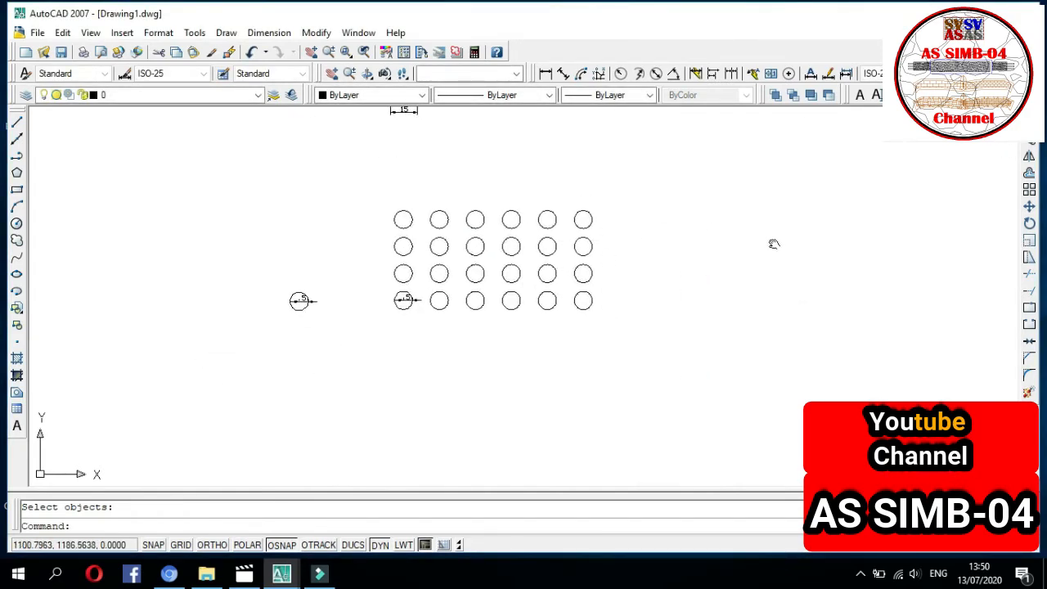
left_click(1029, 189)
left_click_drag(549, 149, 862, 137)
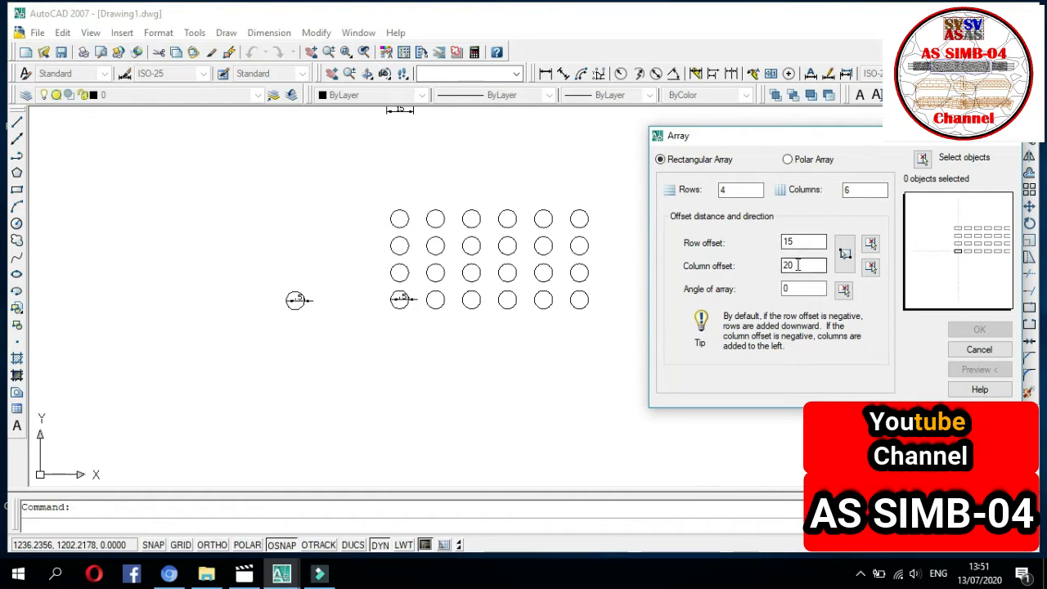
left_click(1008, 136)
Add a horizontal linear dimension between the lowest points of the first two circles in the bottom row, placing it below them.
scroll(510, 241, "up", 2)
scroll(712, 345, "up", 2)
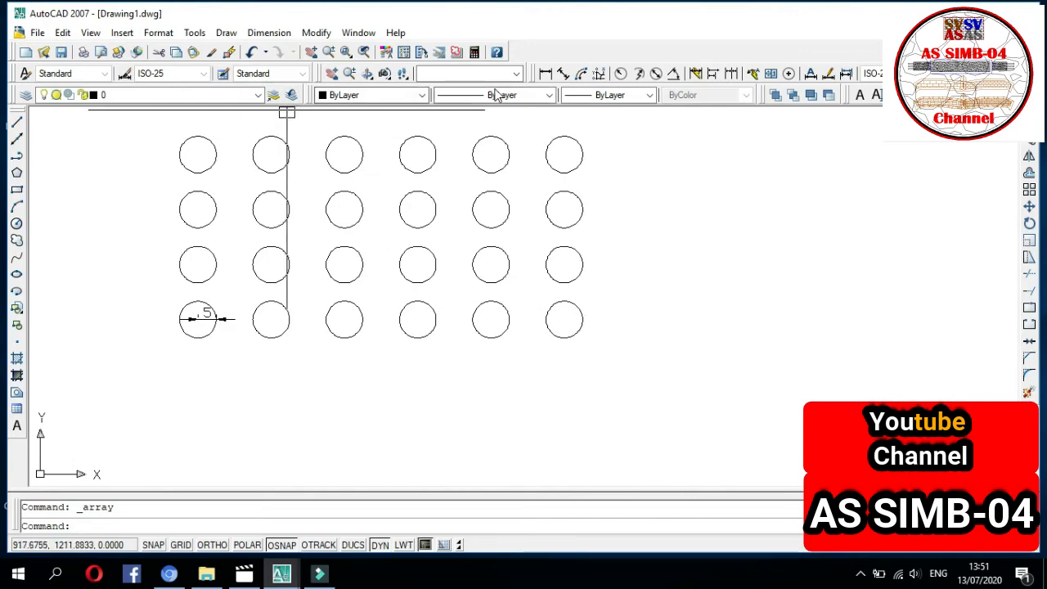
left_click(546, 73)
scroll(176, 389, "up", 3)
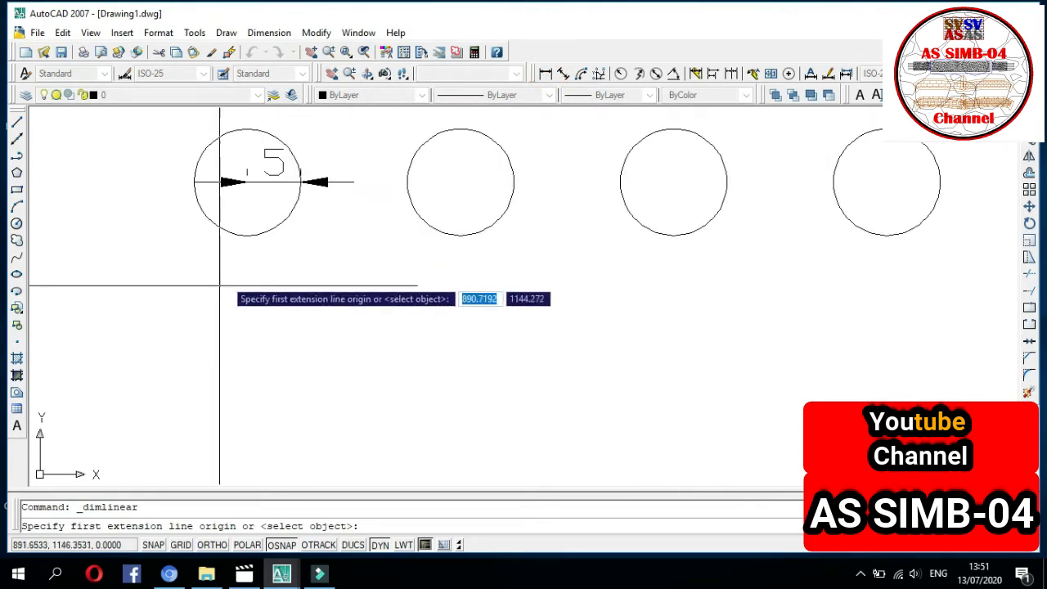
left_click(247, 236)
left_click(461, 236)
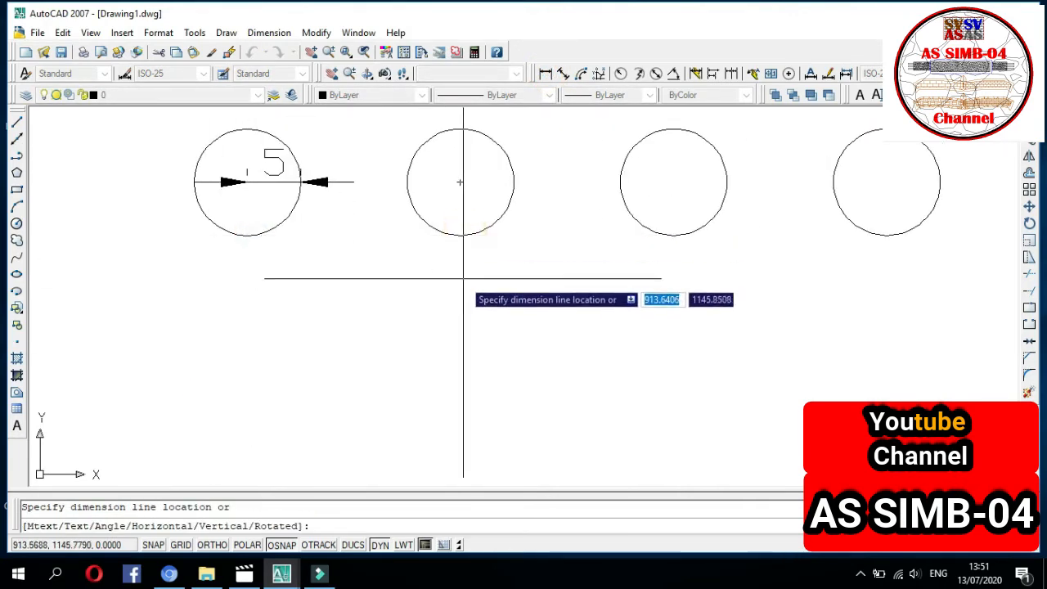
left_click(463, 295)
middle_click_drag(621, 278, 703, 429)
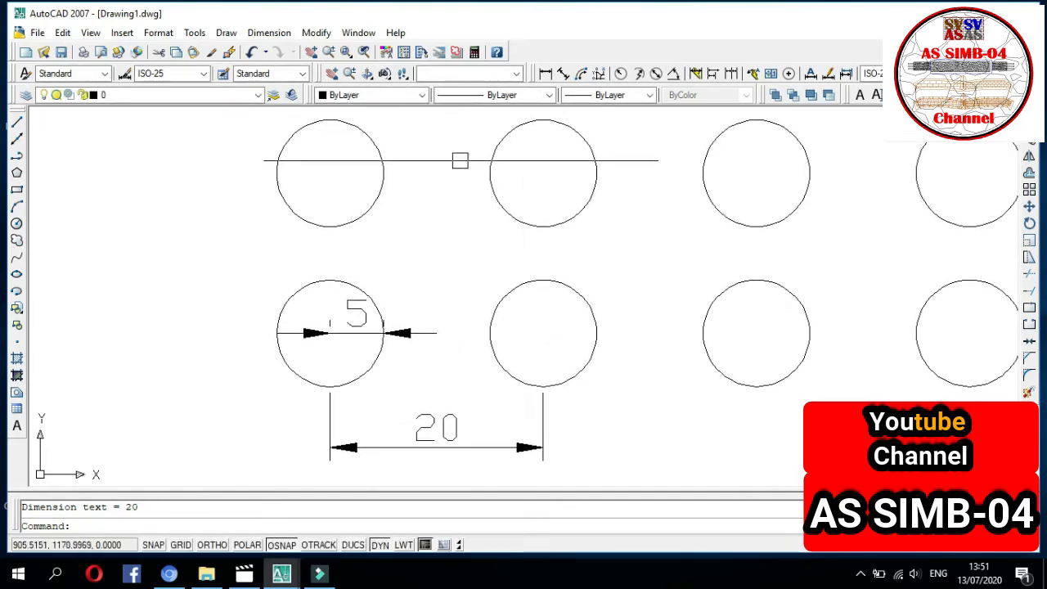
Add a vertical linear dimension between the lowest points of the first column's bottom two circles, placing it left of them.
left_click(545, 72)
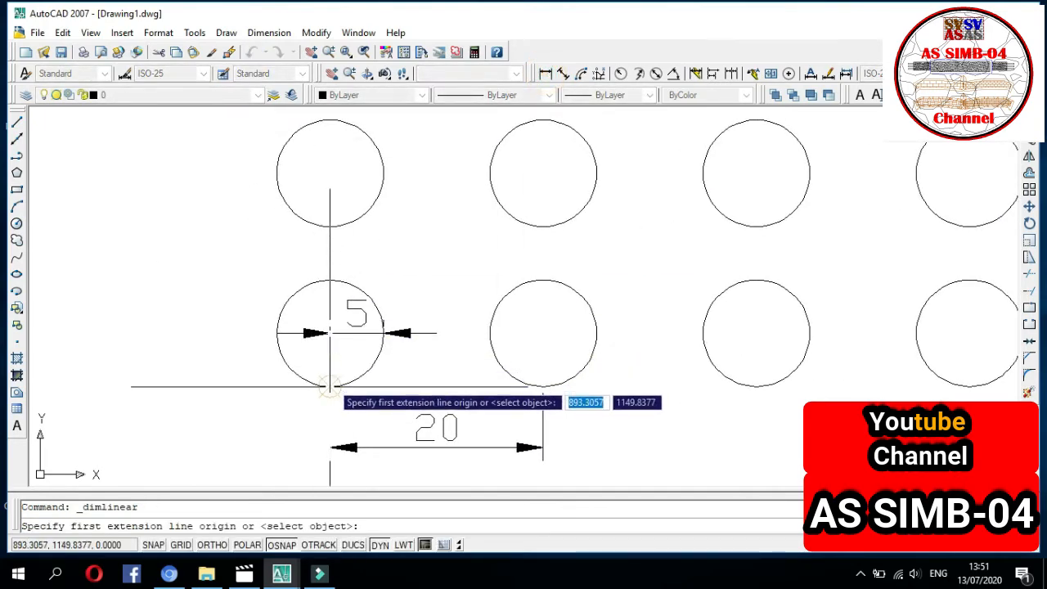
scroll(330, 384, "up", 5)
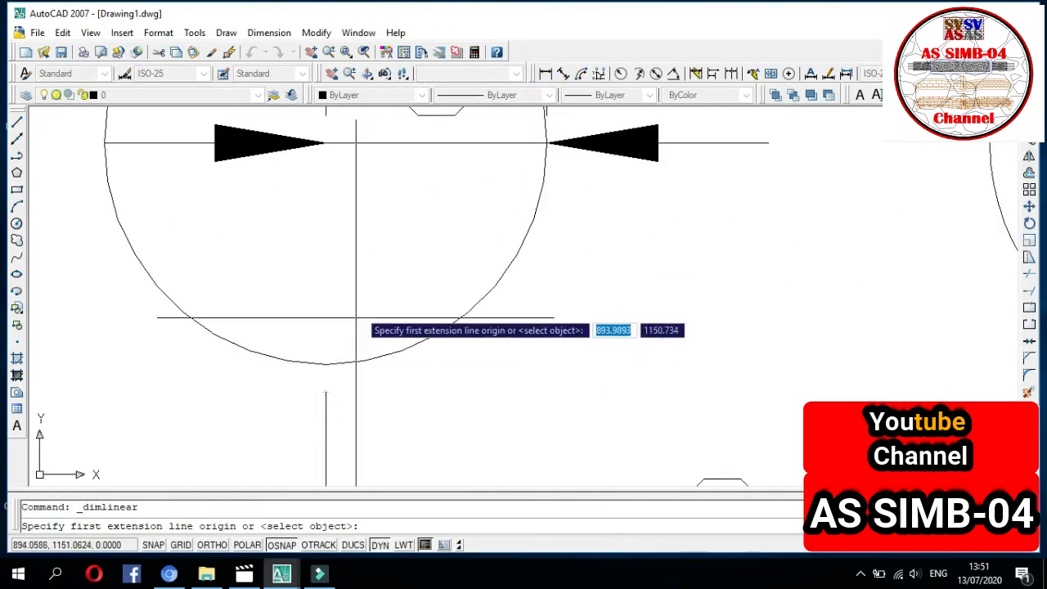
left_click(323, 363)
scroll(326, 413, "down", 6)
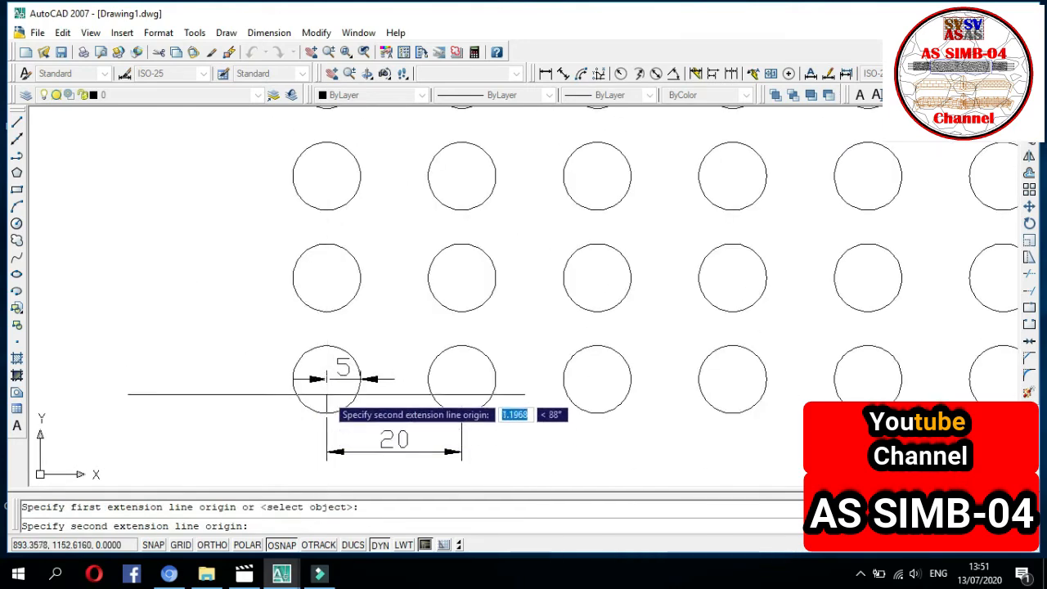
left_click(325, 310)
left_click(271, 305)
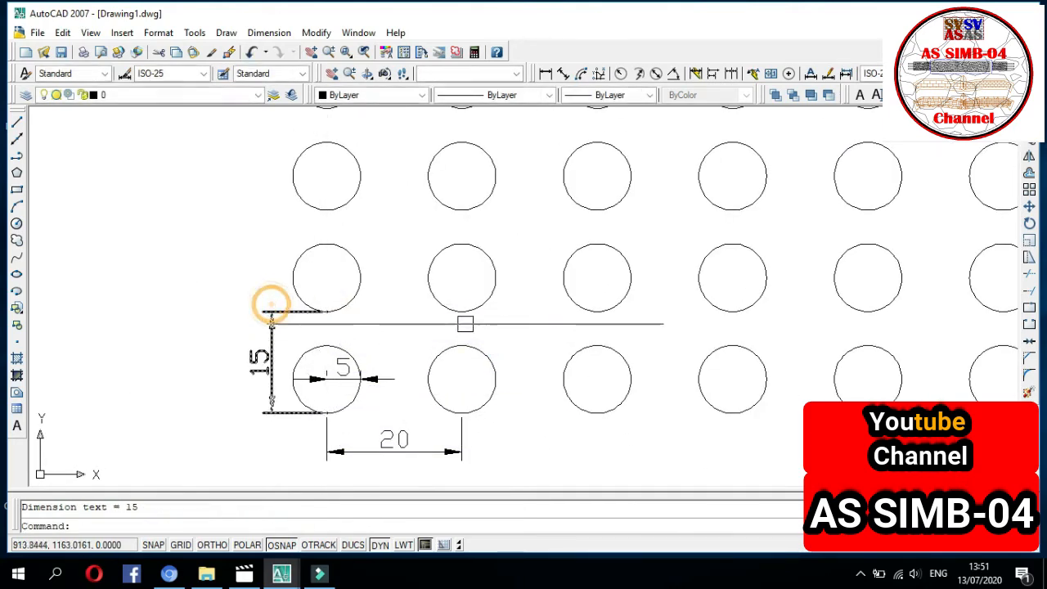
Compare the Array dialog's row and column offsets with the dimensioned circle grid and close the dialog.
scroll(475, 226, "down", 2)
left_click(1029, 189)
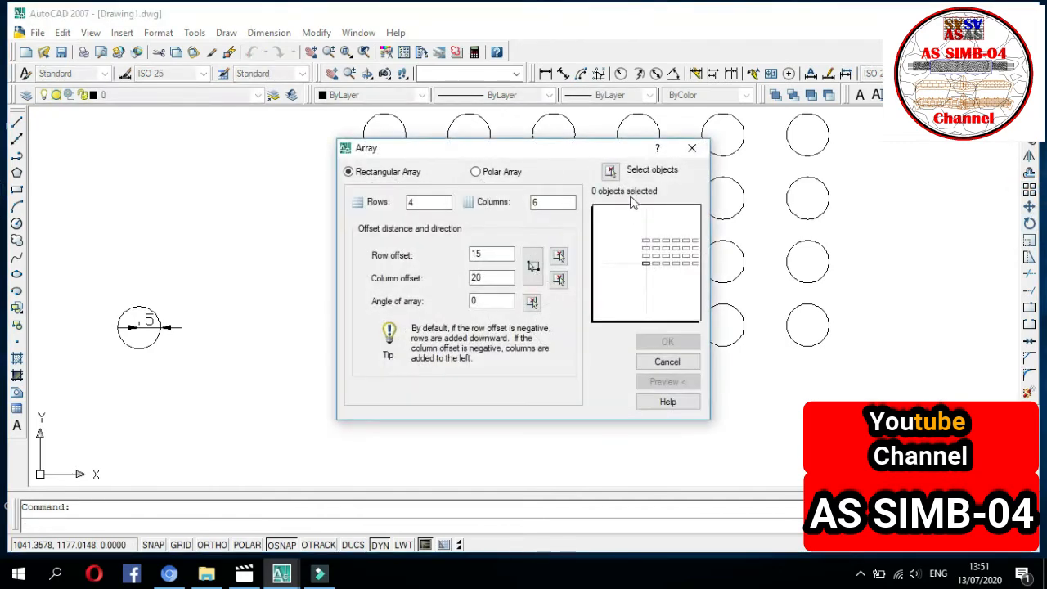
left_click_drag(597, 156, 829, 149)
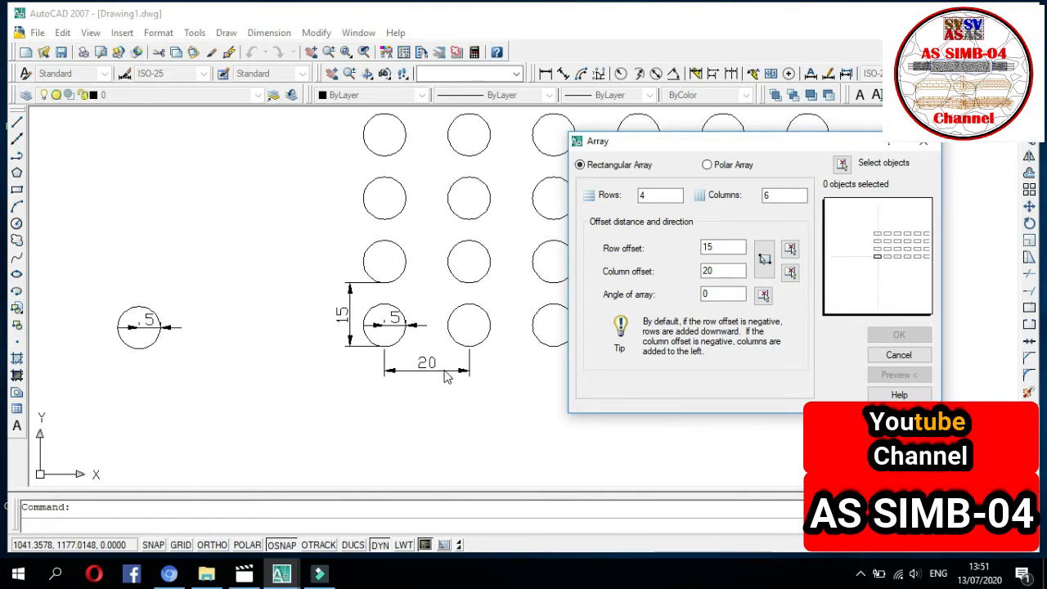
left_click(924, 143)
Copy the last rectangle in the bottom row of the rectangle array to the empty area right of both grids.
scroll(659, 360, "down", 2)
middle_click_drag(765, 283, 627, 294)
scroll(442, 245, "up", 2)
left_click(515, 224)
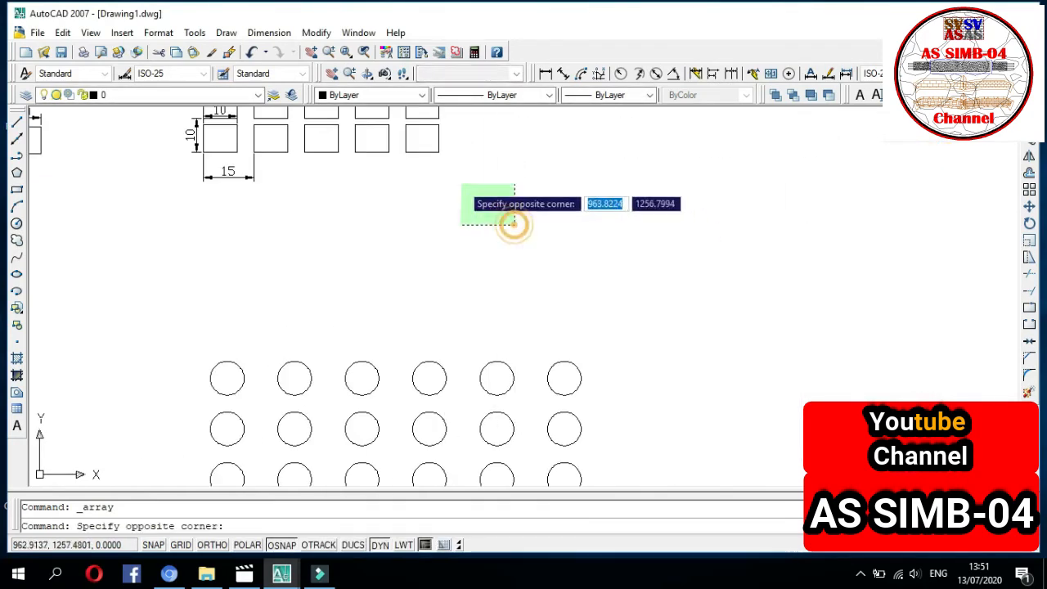
left_click(402, 135)
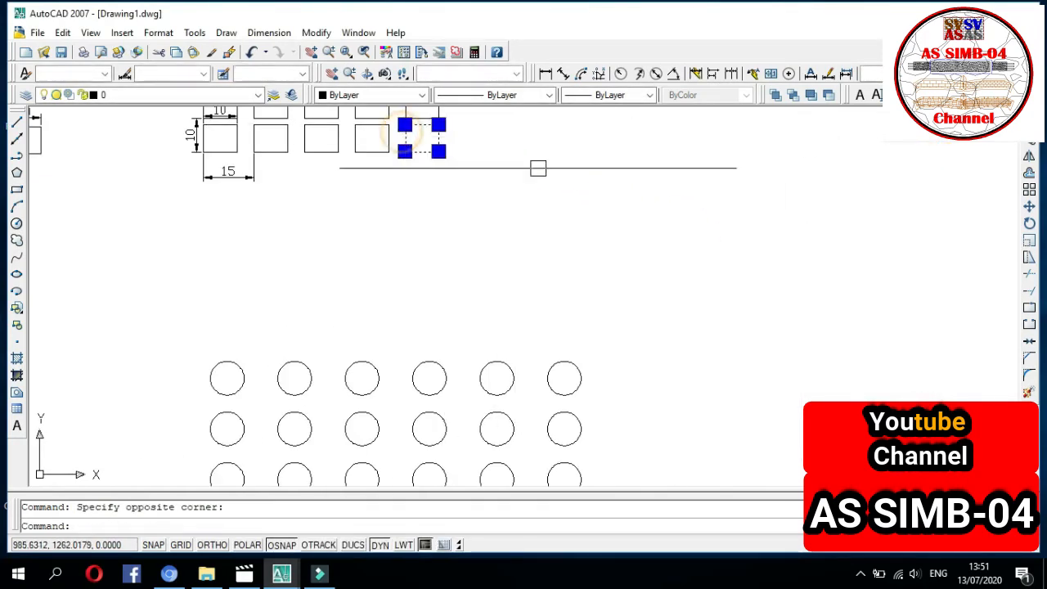
left_click(1029, 140)
scroll(522, 277, "down", 2)
left_click(496, 227)
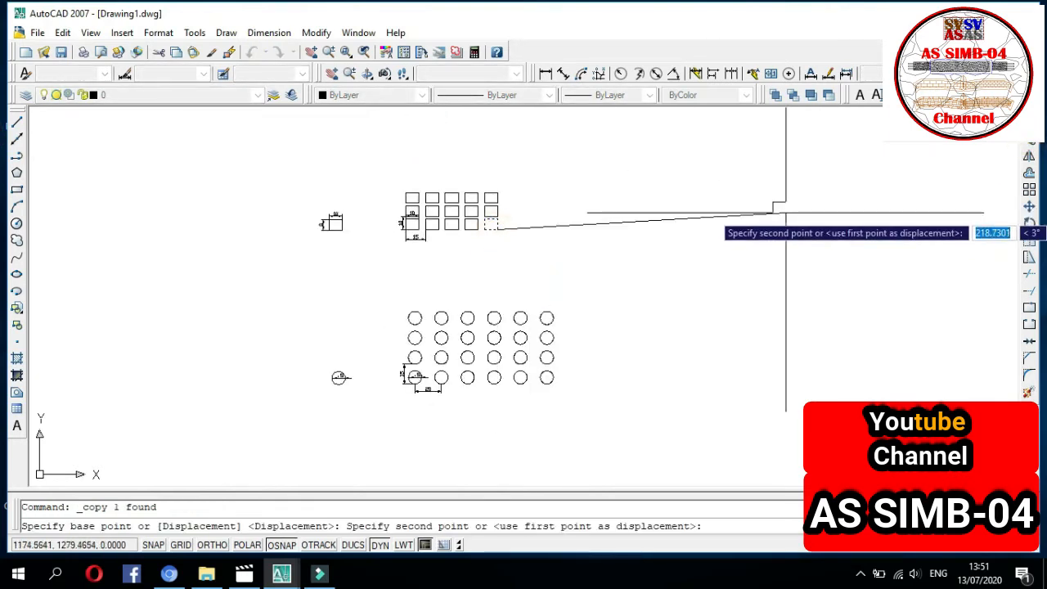
left_click(786, 213)
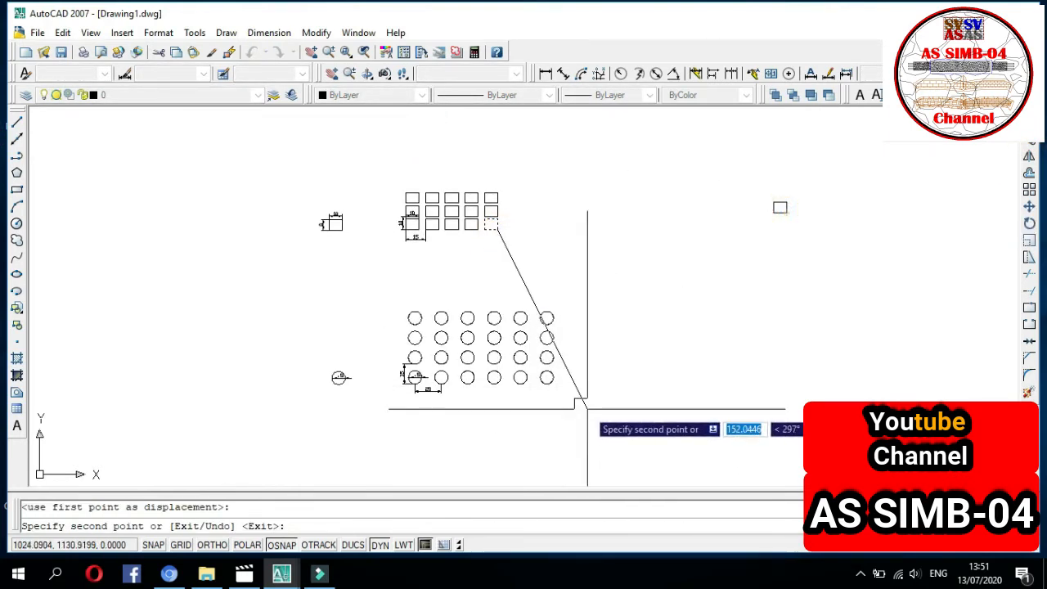
key("Escape")
Copy the last circle in the circle grid's bottom row by its center, placing it below the copied rectangle.
scroll(588, 408, "up", 5)
left_click(588, 399)
left_click(449, 304)
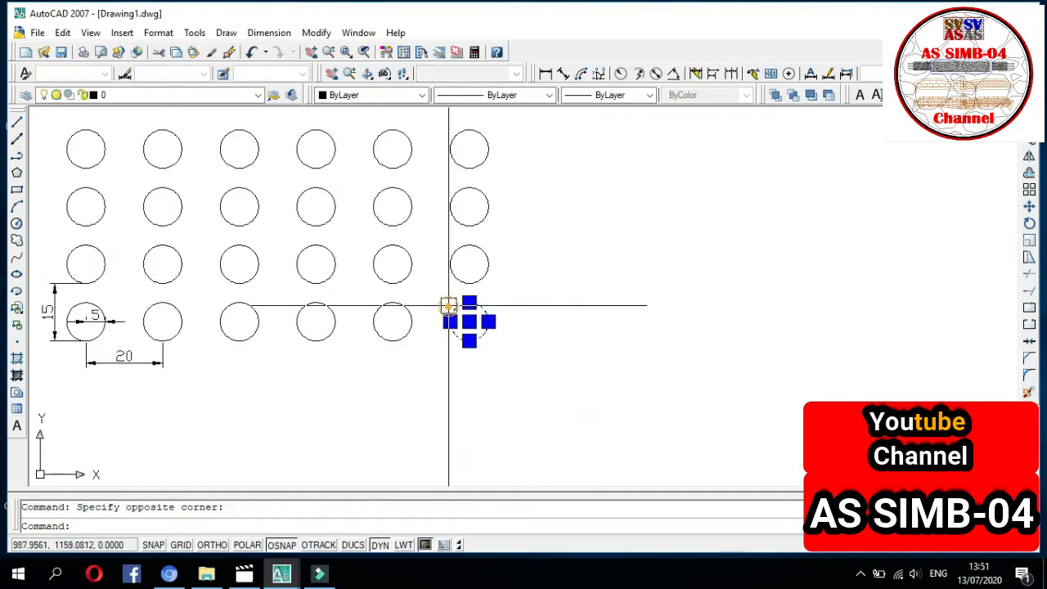
left_click(1030, 144)
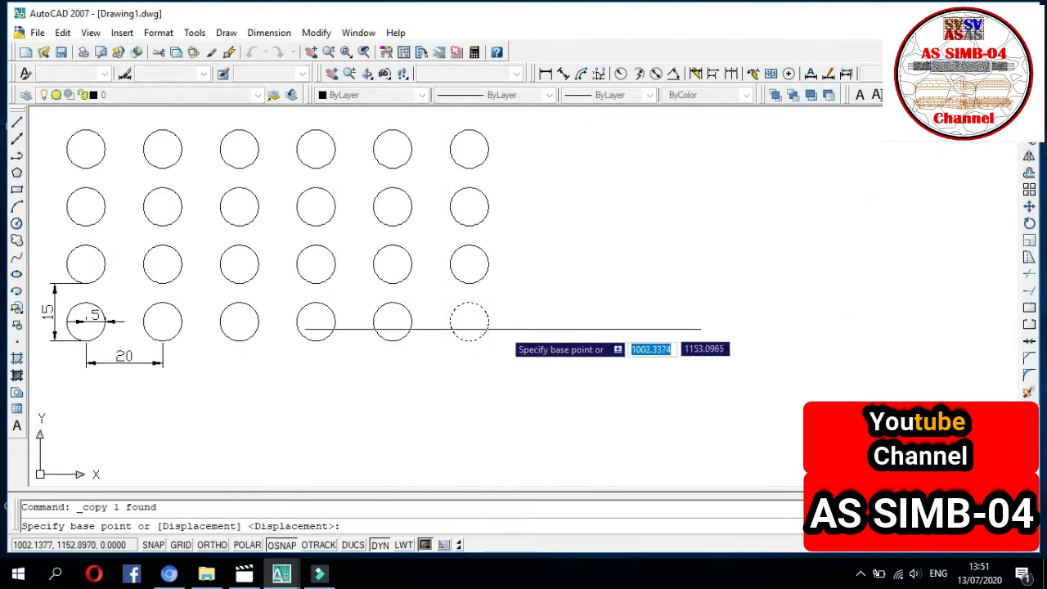
left_click(468, 321)
scroll(690, 352, "down", 3)
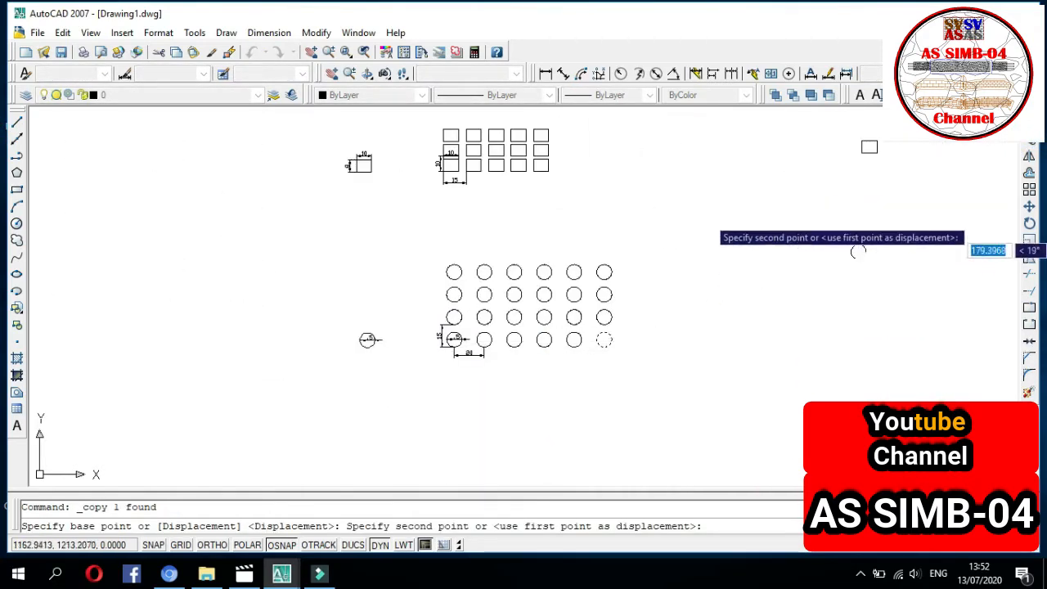
left_click(879, 342)
key("Escape")
Start a polar array with the copied rectangle as its object.
middle_click_drag(880, 292, 579, 350)
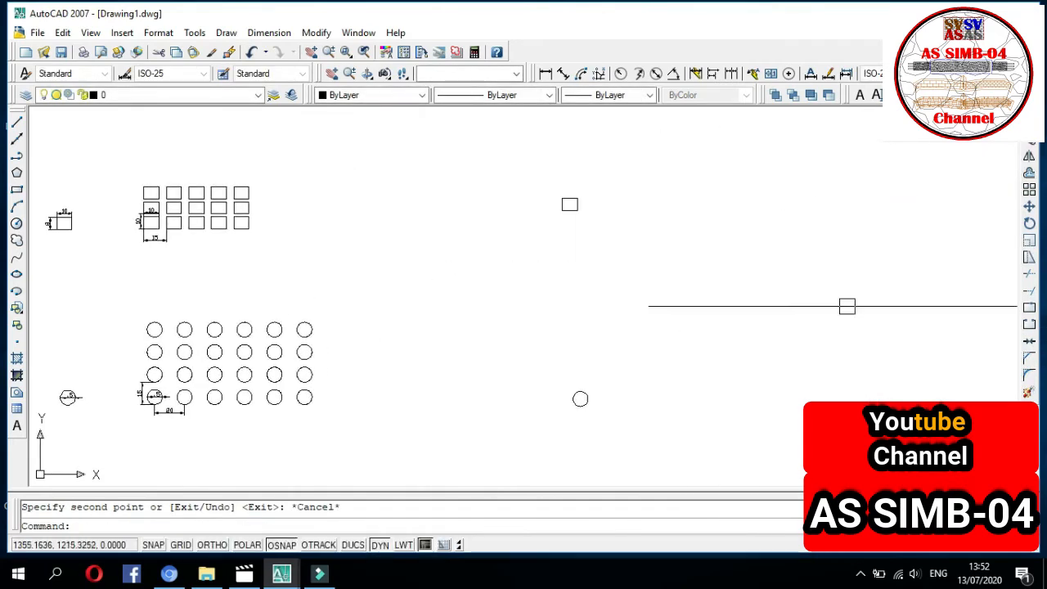
left_click(1029, 190)
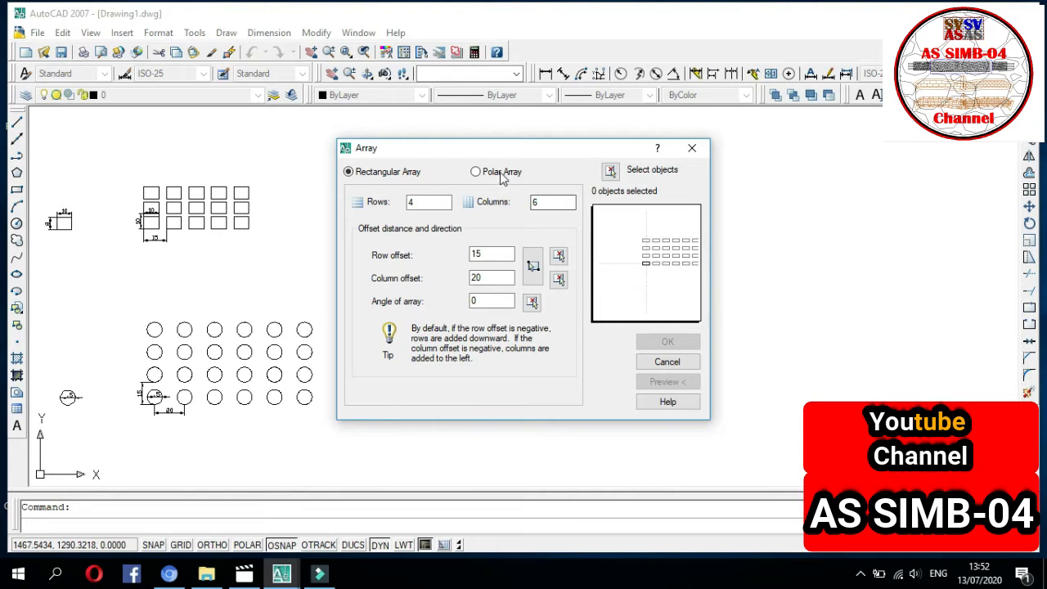
left_click(479, 173)
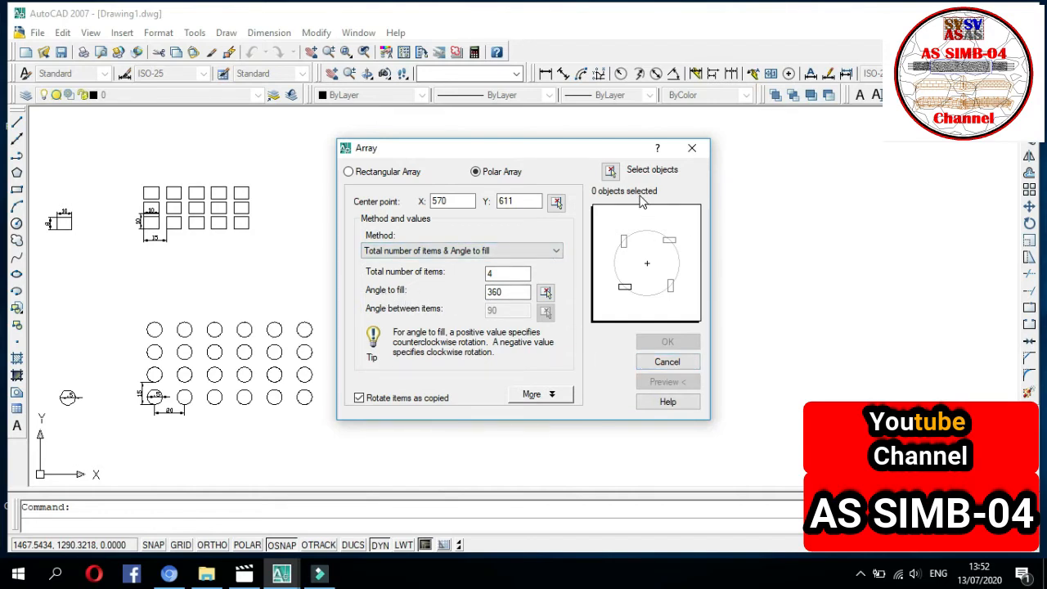
left_click(611, 170)
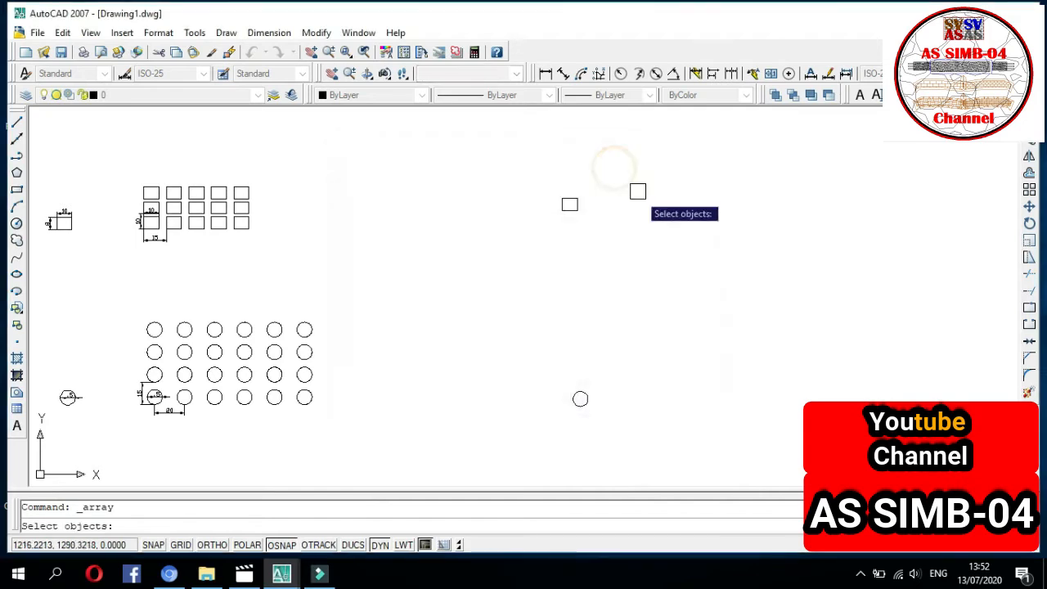
left_click(577, 192)
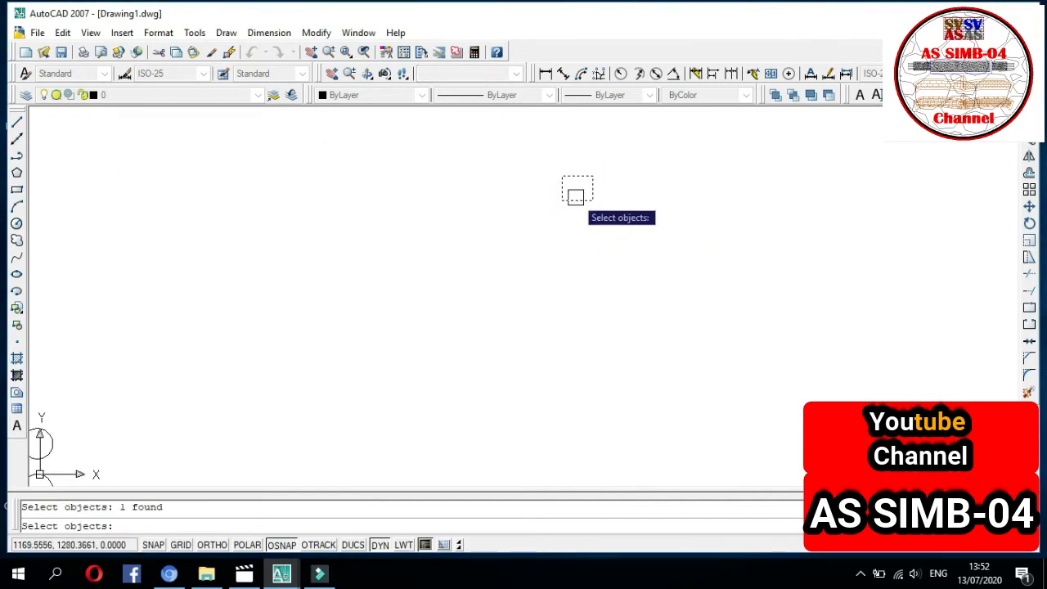
key("Return")
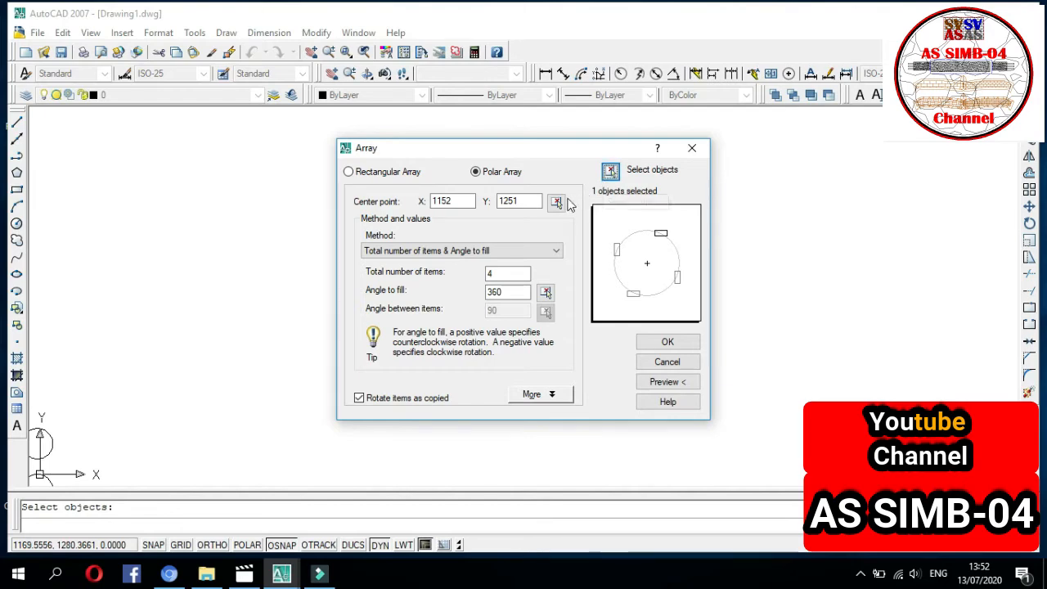
Pick the midpoint of the rectangle's right edge as the polar array's center point.
left_click(557, 203)
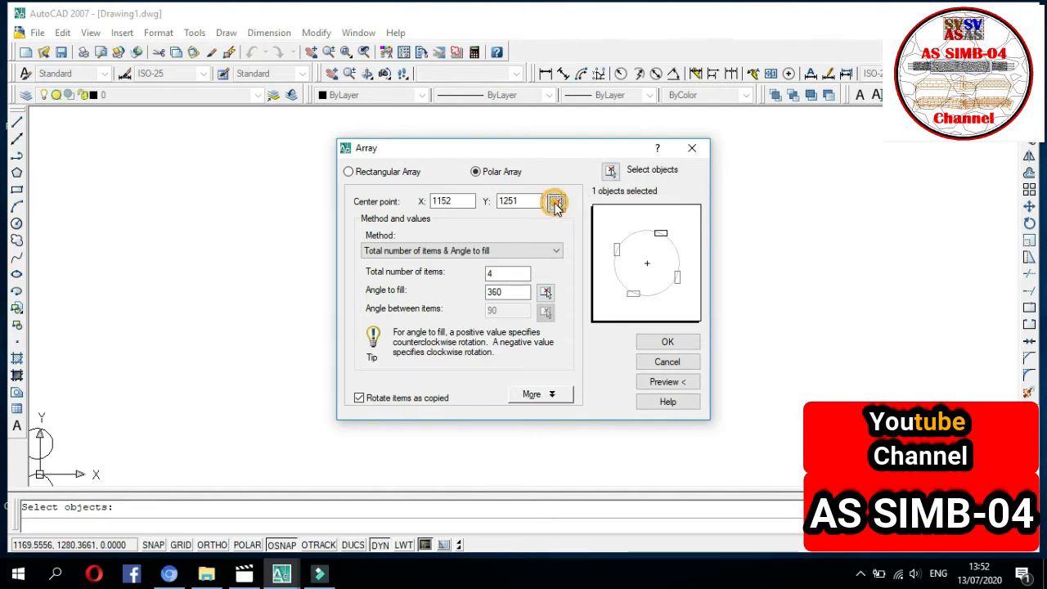
scroll(525, 258, "up", 2)
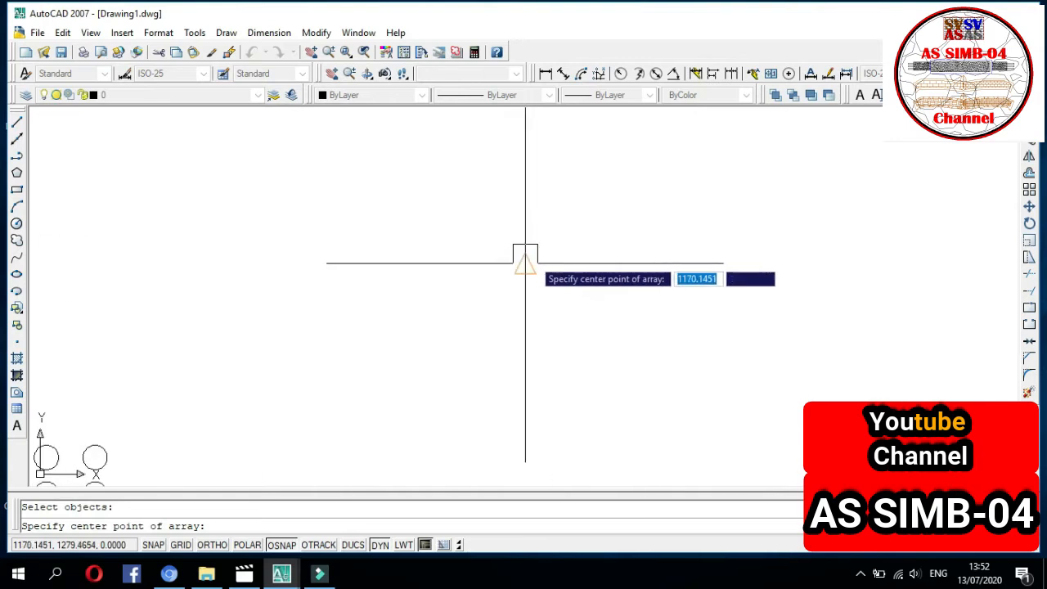
left_click(537, 254)
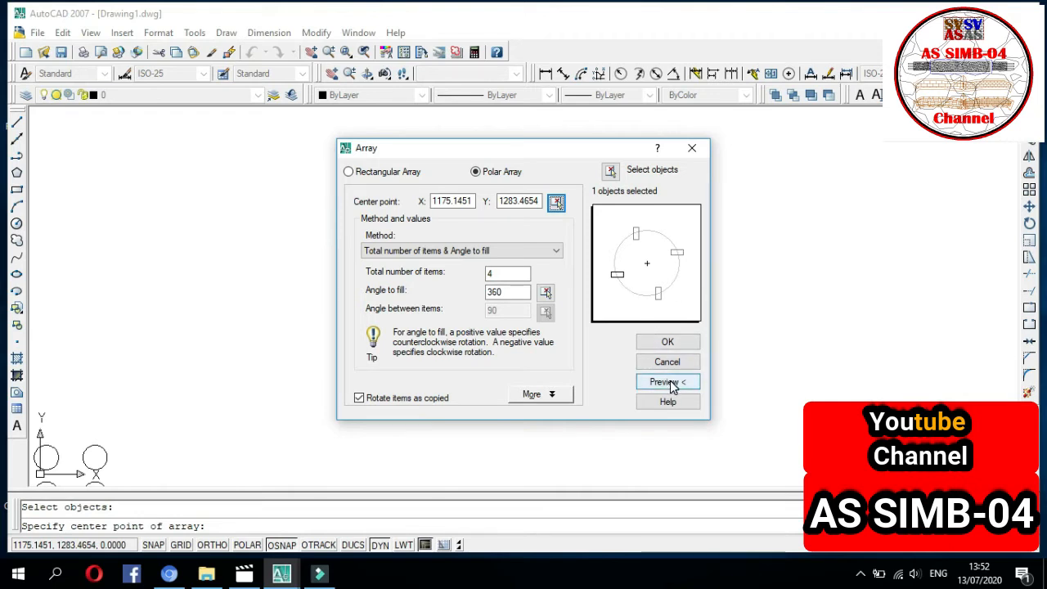
Re-pick the center point in the empty space right of the rectangle and set 8 items over a 360-degree fill angle.
left_click(557, 202)
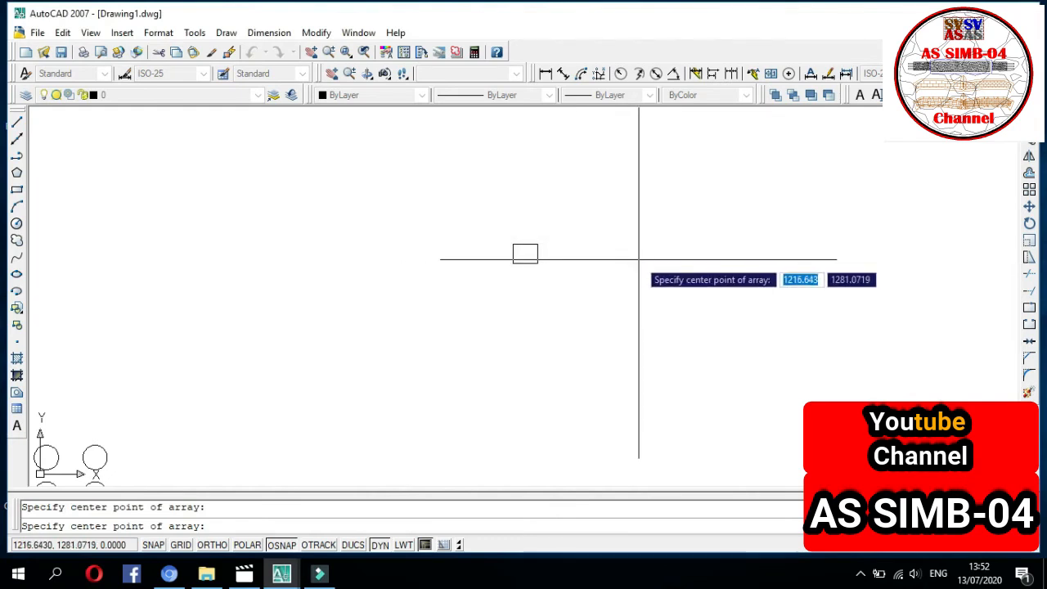
left_click(640, 258)
left_click(510, 273)
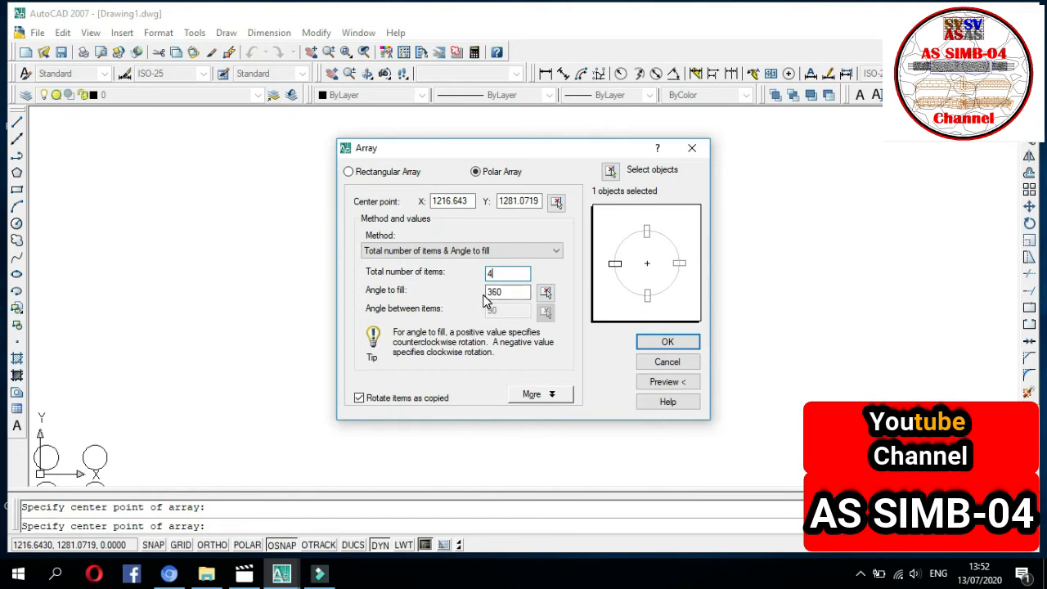
key("BackSpace")
left_click(508, 296)
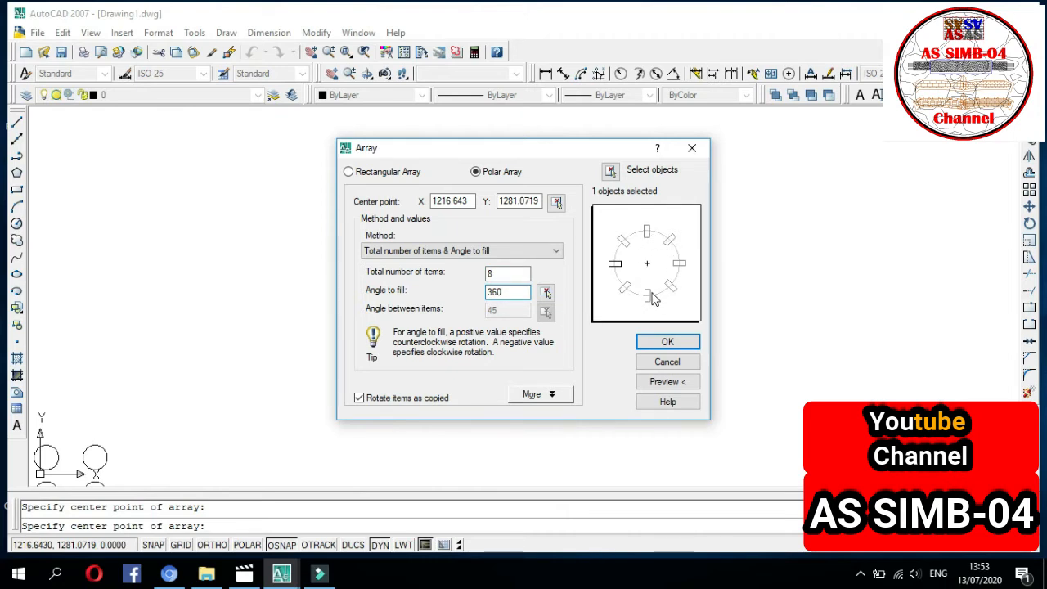
Preview the rectangle's polar array with the confirmation prompt moved clear of it, accept it and inspect the ring.
left_click(664, 381)
left_click_drag(597, 256, 352, 316)
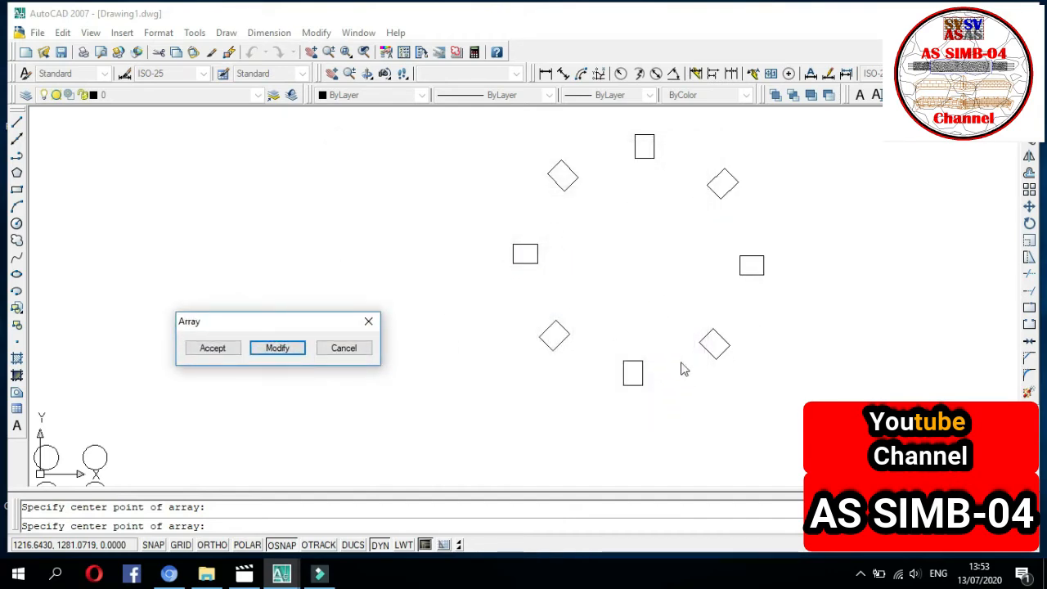
left_click(214, 349)
scroll(433, 332, "down", 2)
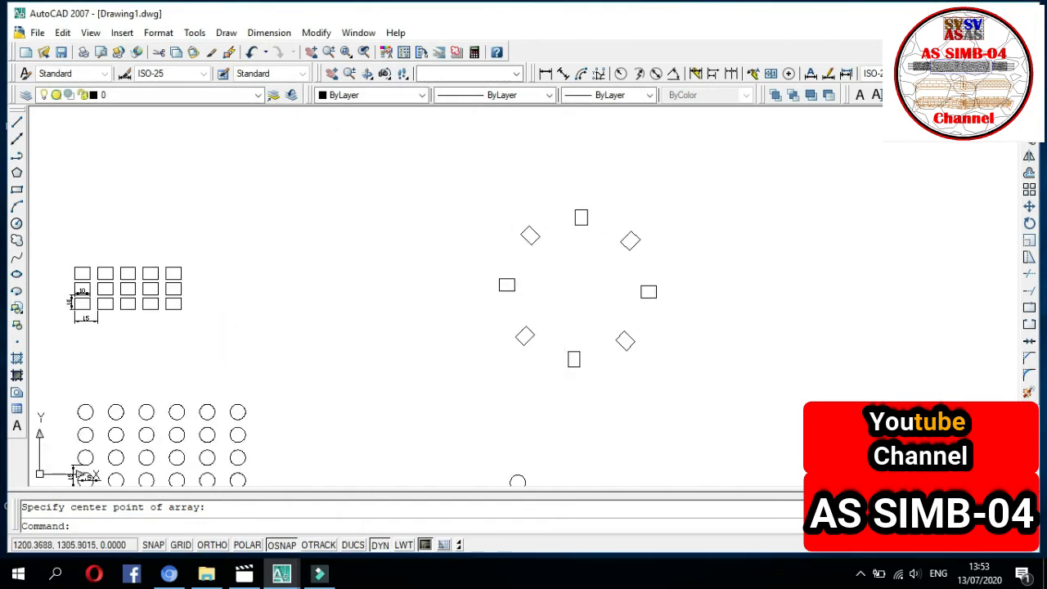
scroll(579, 311, "up", 2)
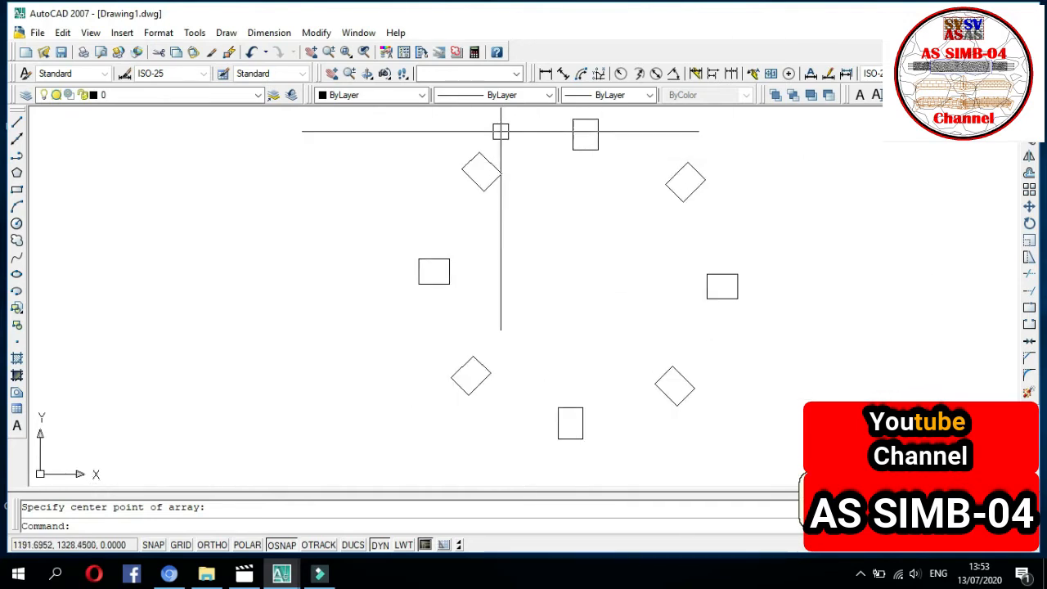
Start another polar array with the copied circle as its object.
scroll(530, 142, "down", 3)
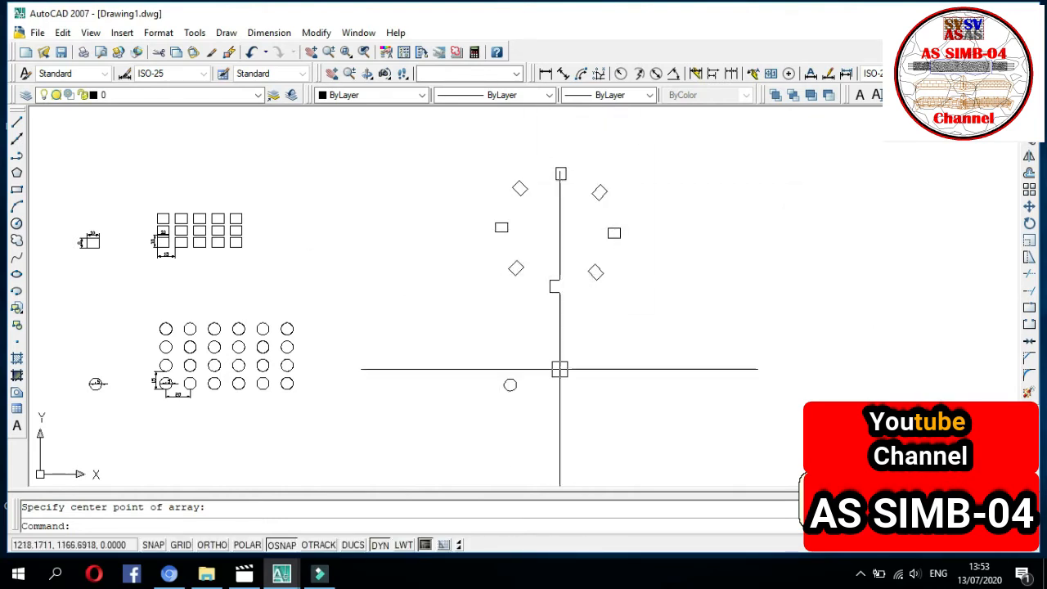
scroll(505, 195, "up", 2)
middle_click_drag(561, 365, 575, 257)
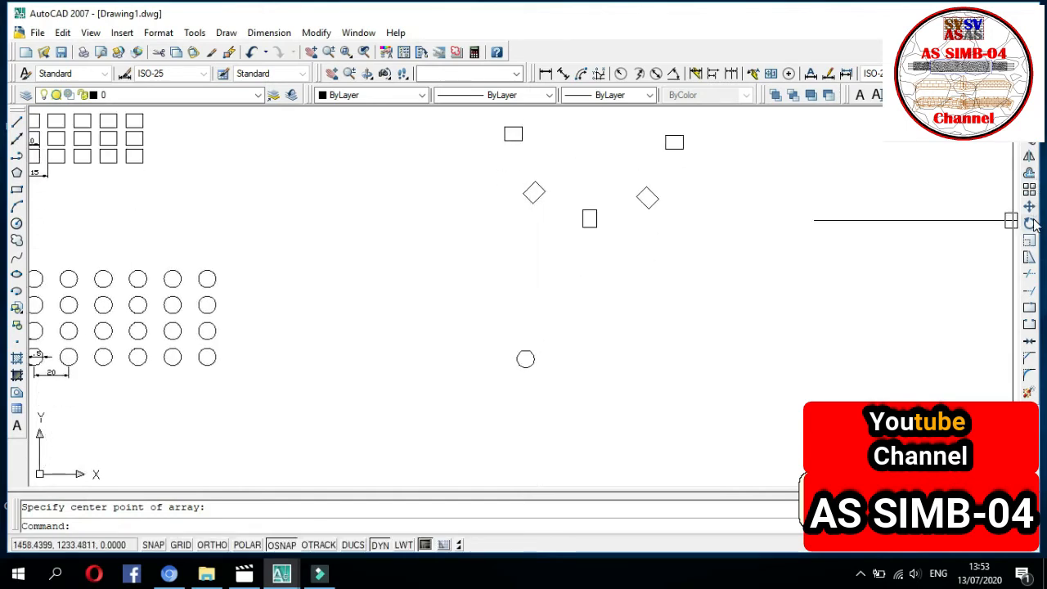
type("ray")
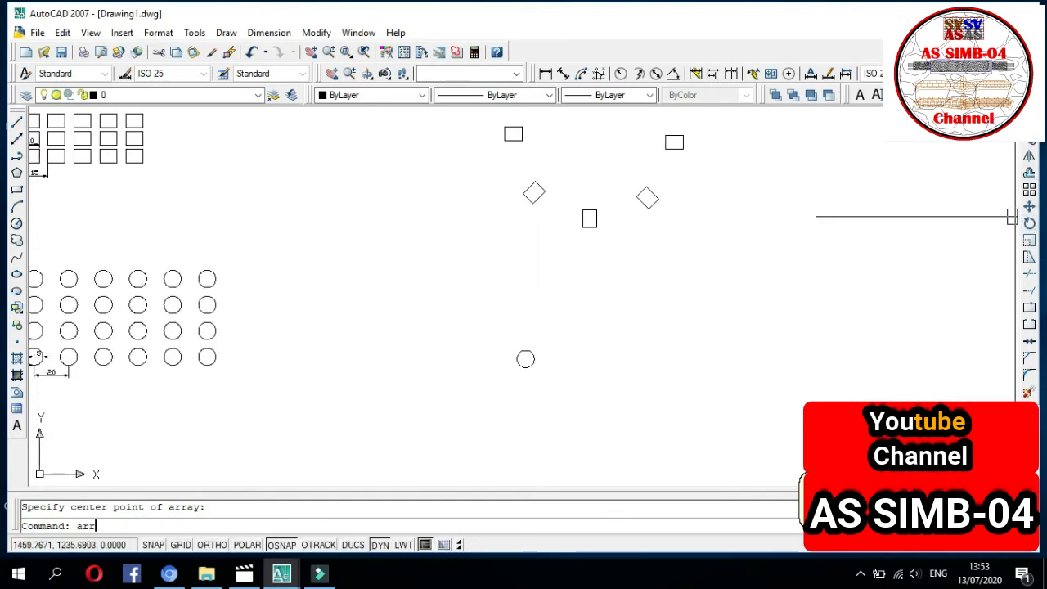
key("Return")
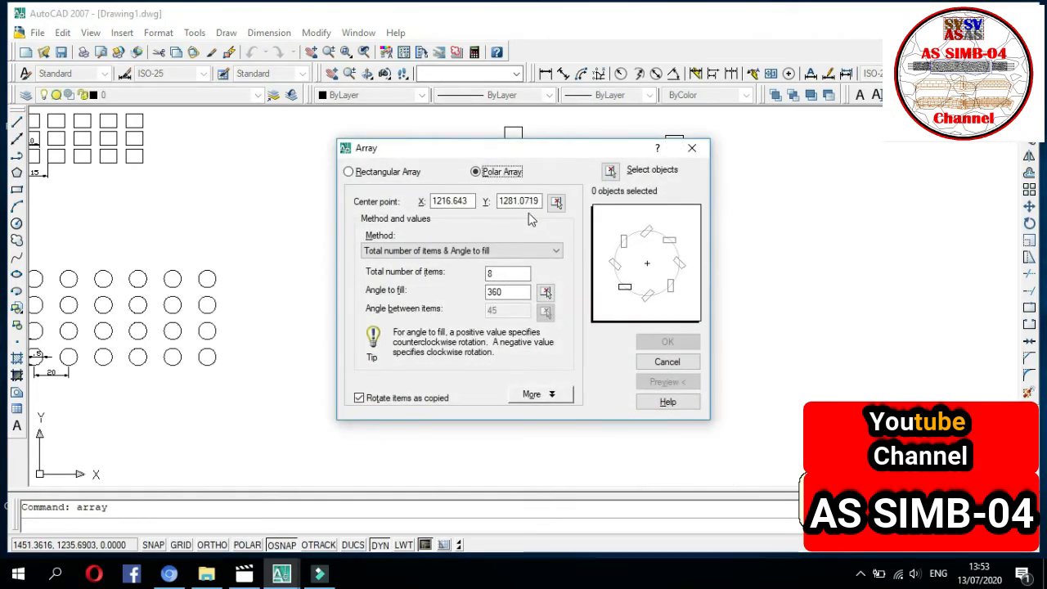
left_click(611, 169)
left_click(525, 356)
key("Return")
Set the circle's polar array to 10 items with a 270-degree angle to fill and preview it.
left_click(508, 273)
key("BackSpace")
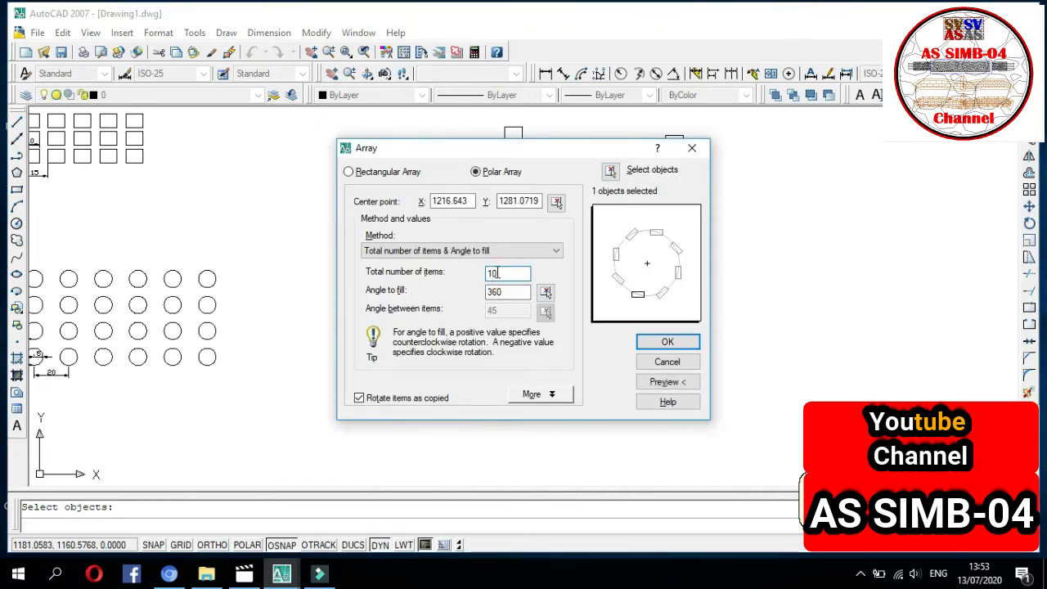
left_click(505, 293)
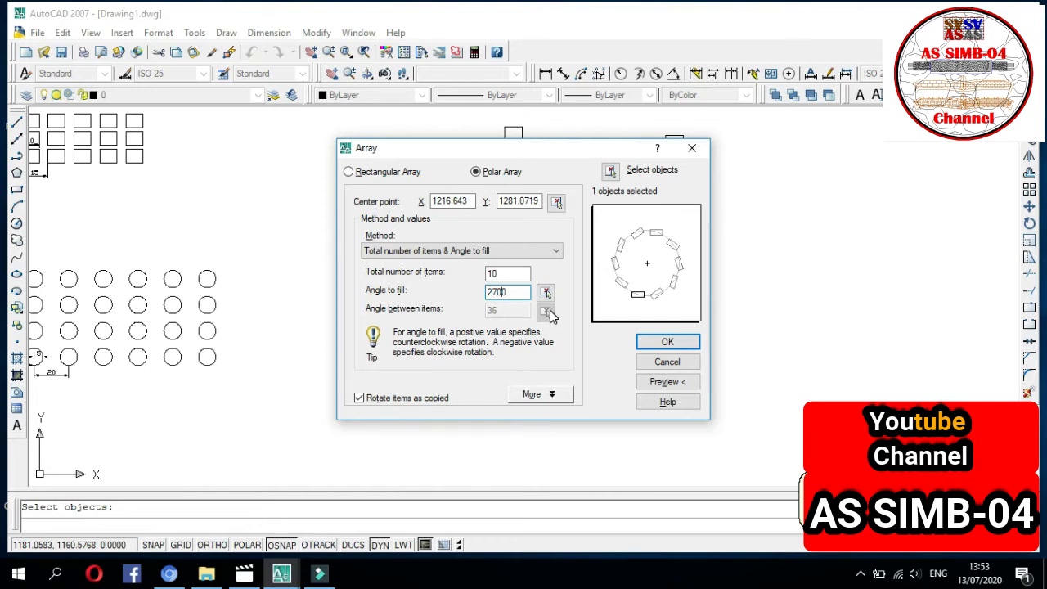
left_click(668, 381)
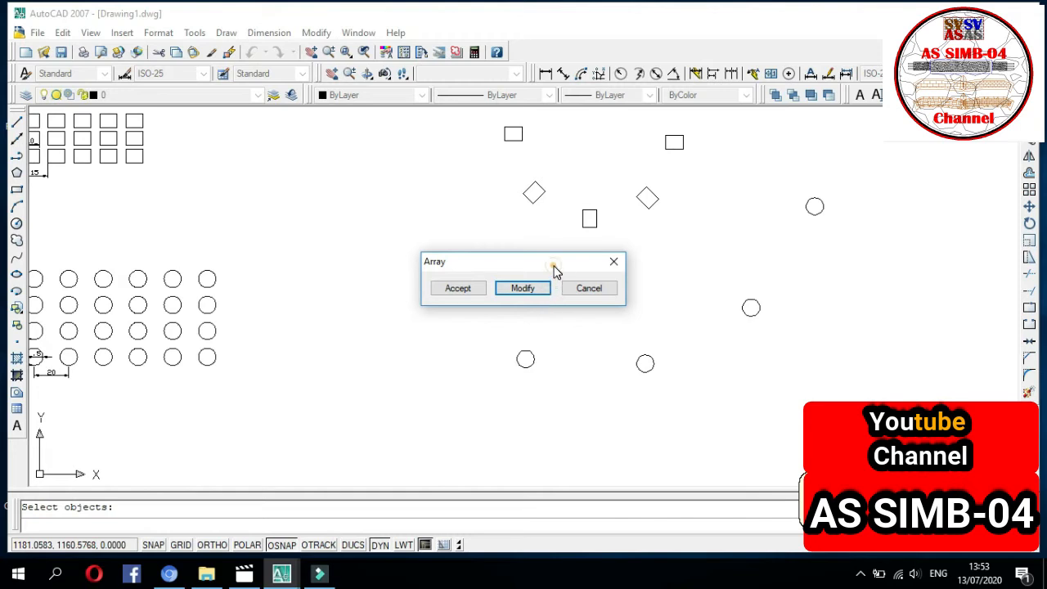
Move the preview prompt clear of the circles and discard the 270-degree polar array.
left_click_drag(555, 272, 344, 334)
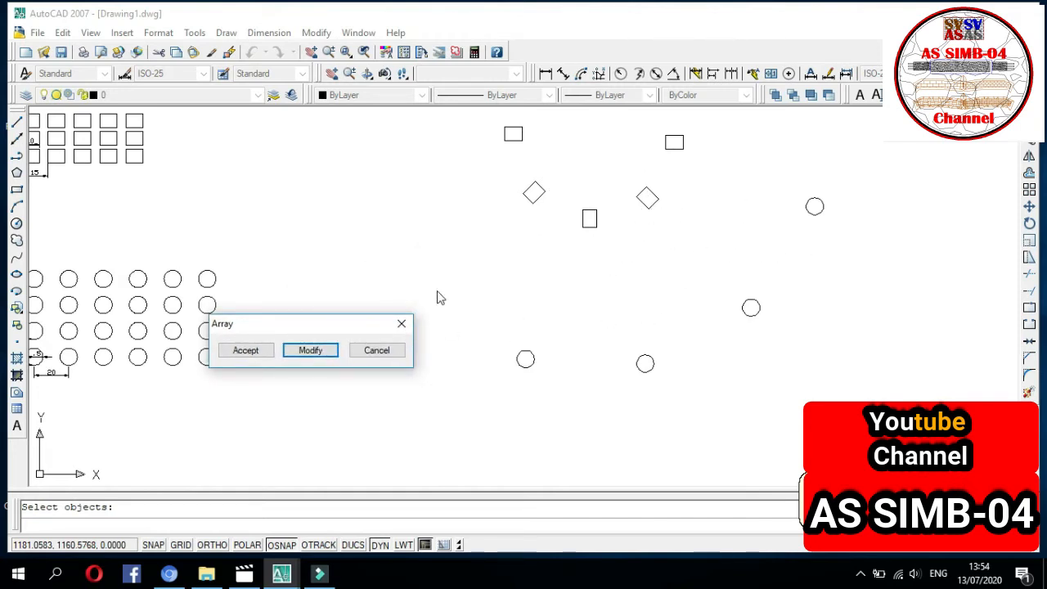
left_click(400, 324)
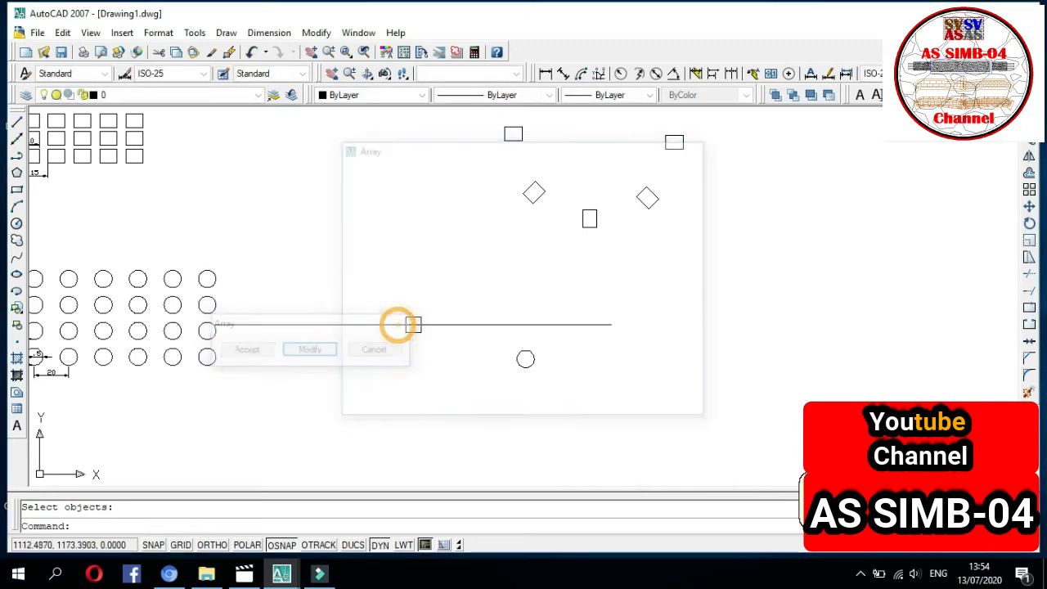
Move the single circle by its center into the empty space farther below the ring of rectangles.
middle_click_drag(595, 378, 578, 288)
left_click(603, 338)
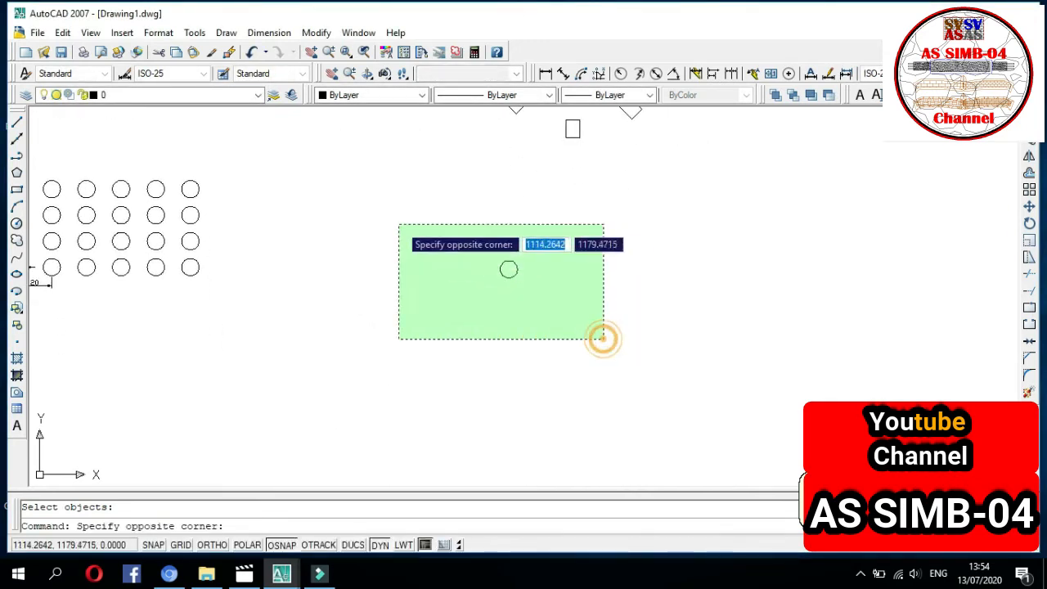
left_click(400, 227)
left_click(1030, 206)
scroll(498, 287, "up", 4)
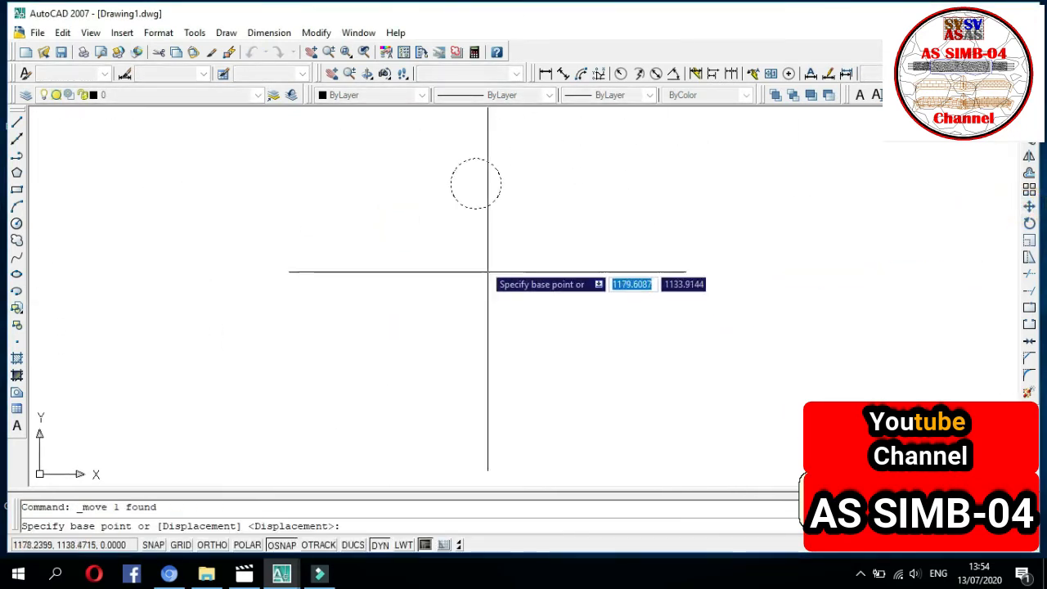
left_click(476, 183)
left_click(592, 346)
scroll(568, 229, "down", 3)
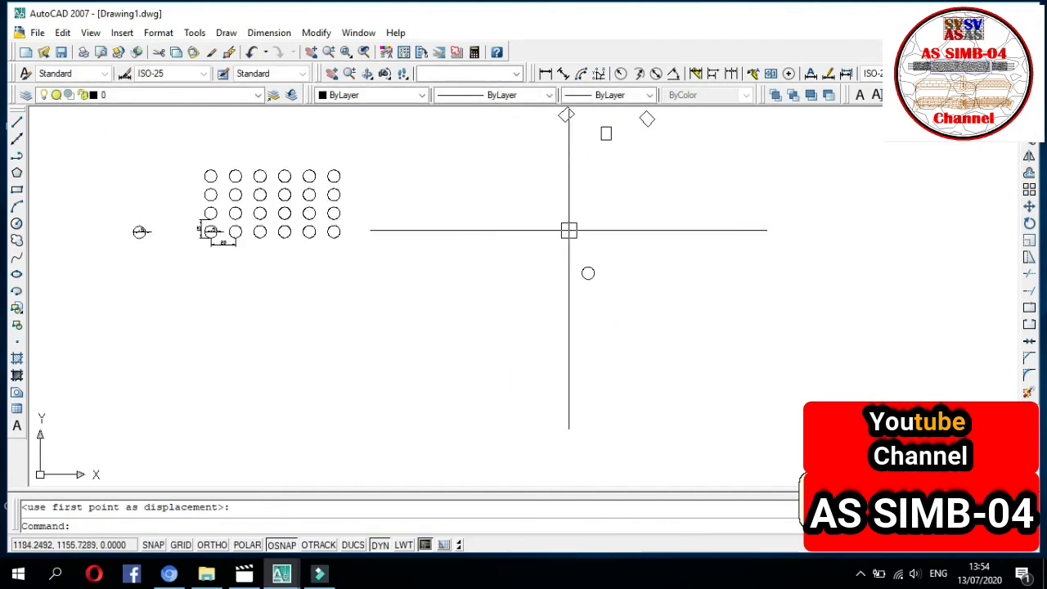
key("Escape")
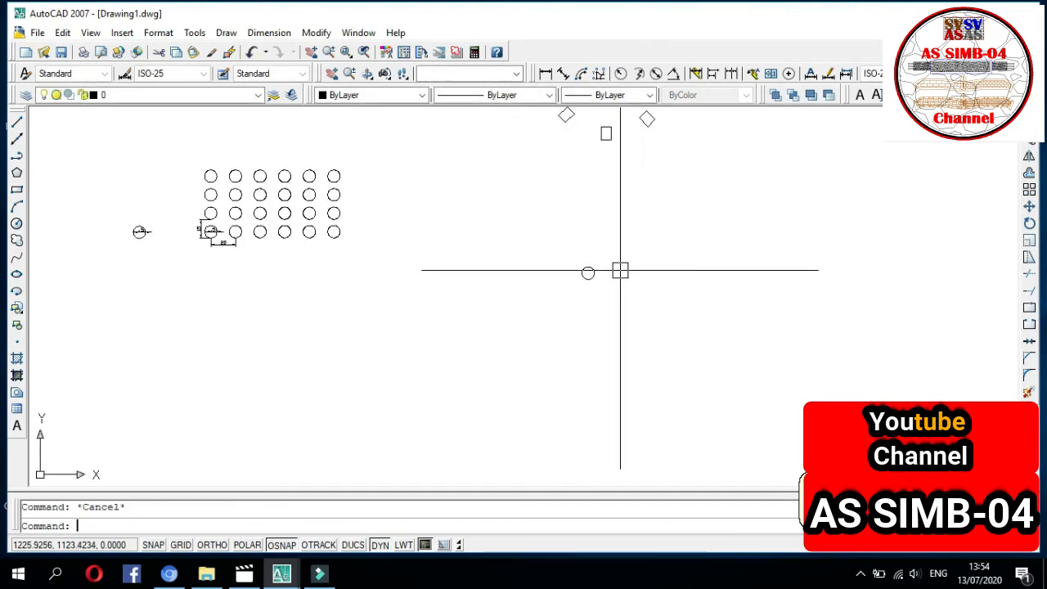
Start a new polar array with the moved circle as its object.
type("araa")
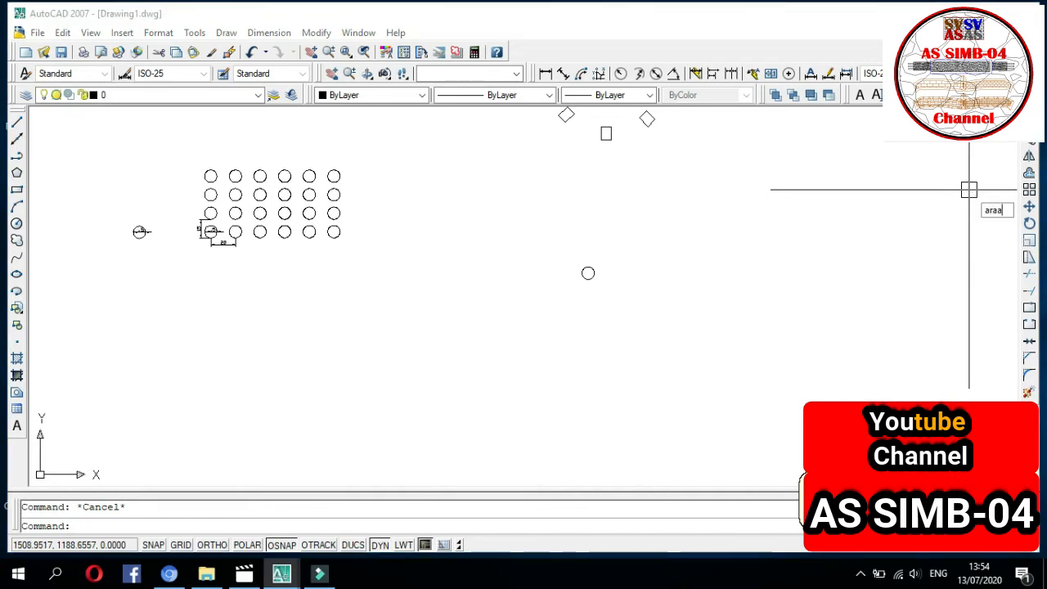
key("Escape")
type("a")
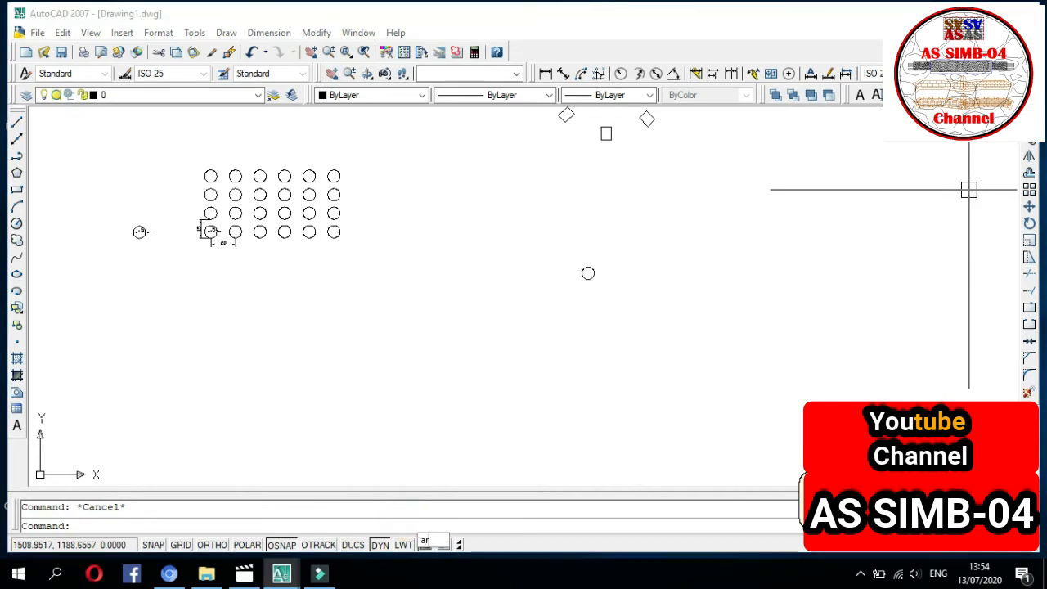
left_click(391, 522)
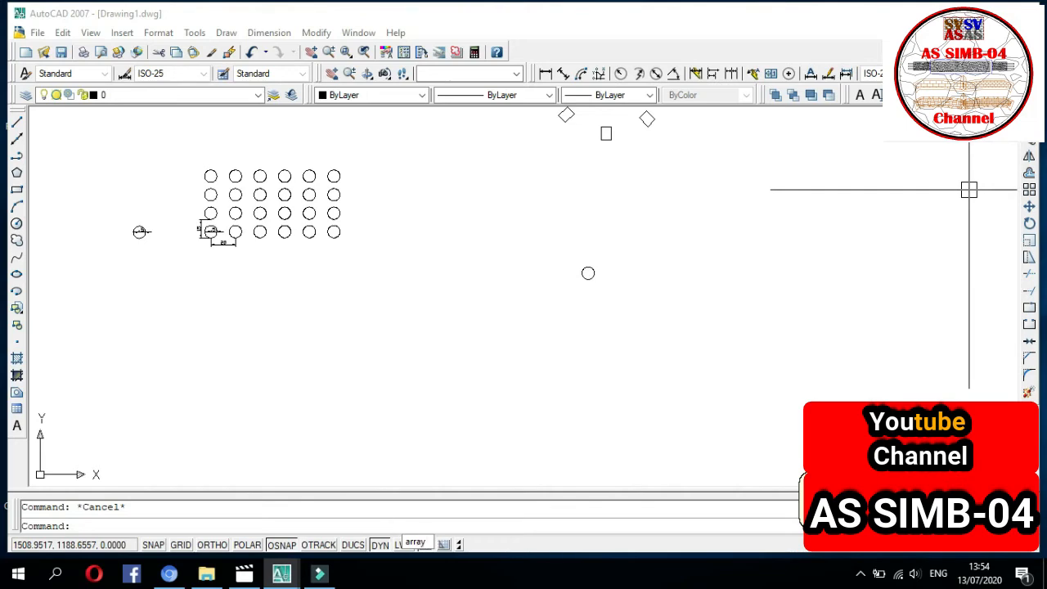
key("Return")
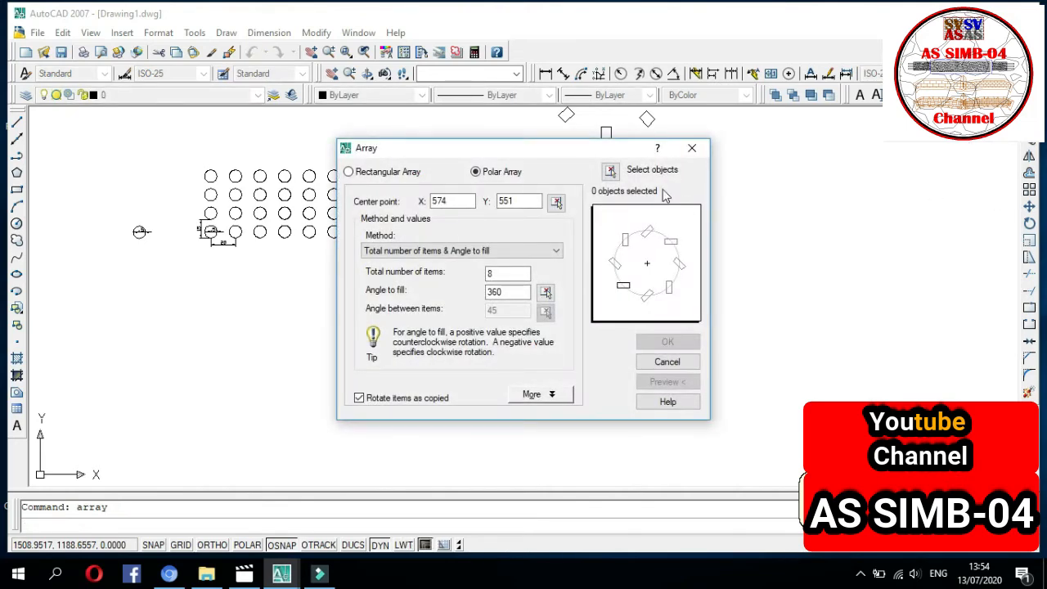
left_click(610, 171)
left_click(595, 264)
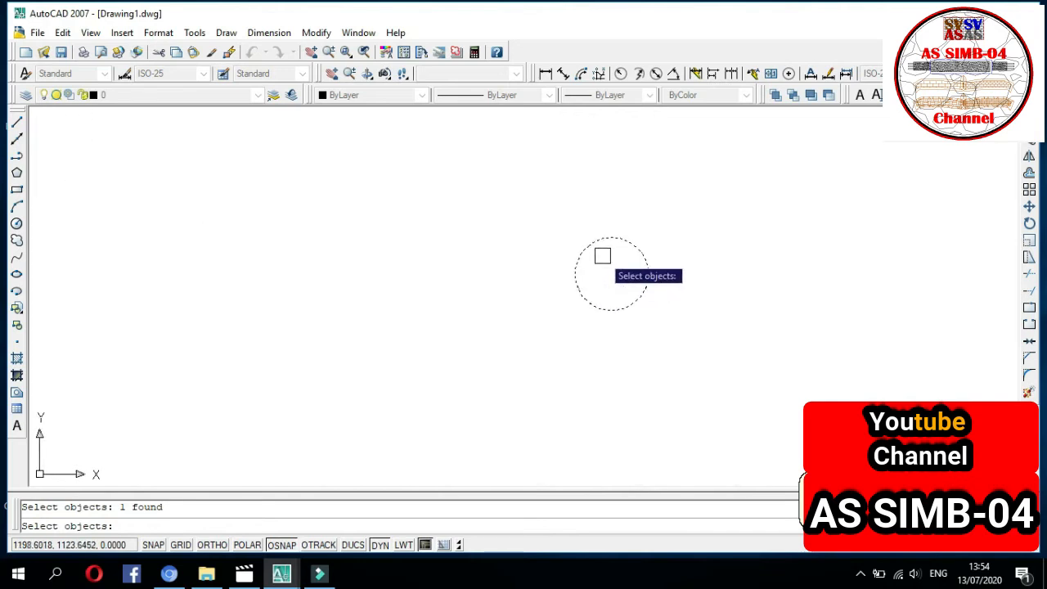
key("Return")
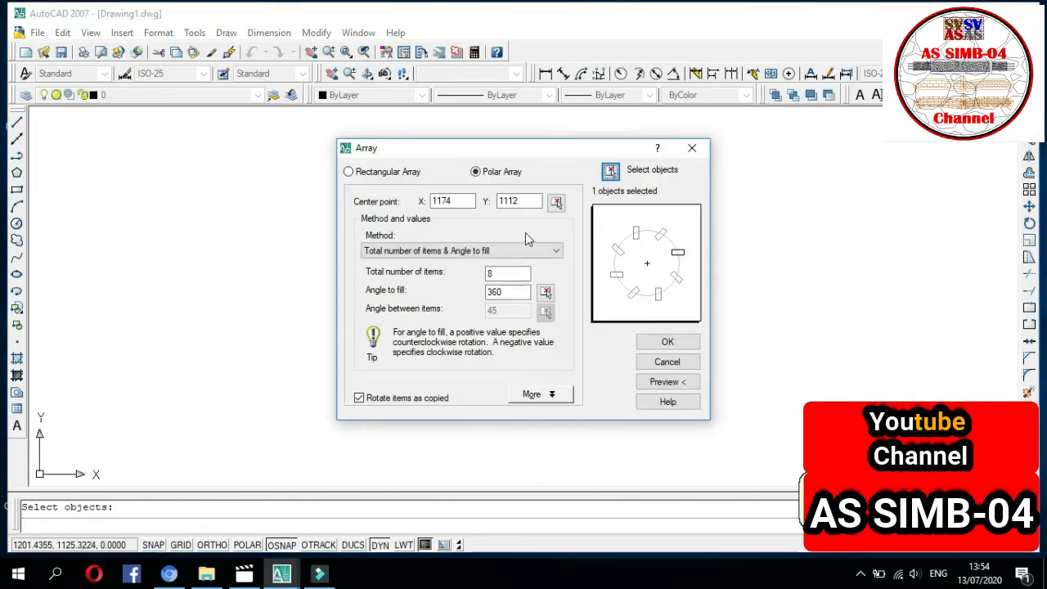
Place the array's center point in the empty space right of the circle and set 10 items over 360 degrees.
left_click(556, 203)
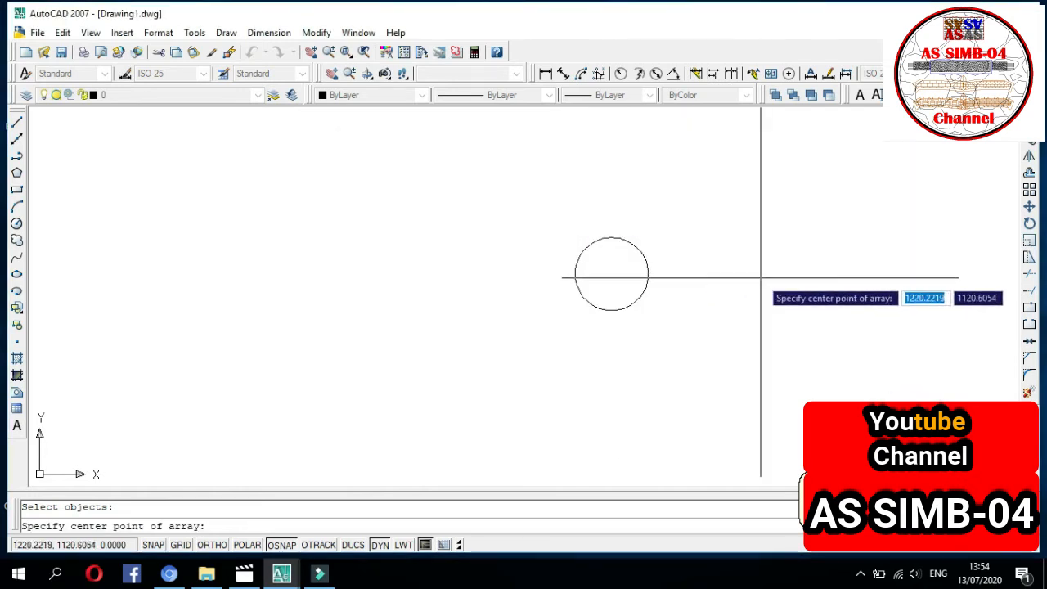
left_click(866, 274)
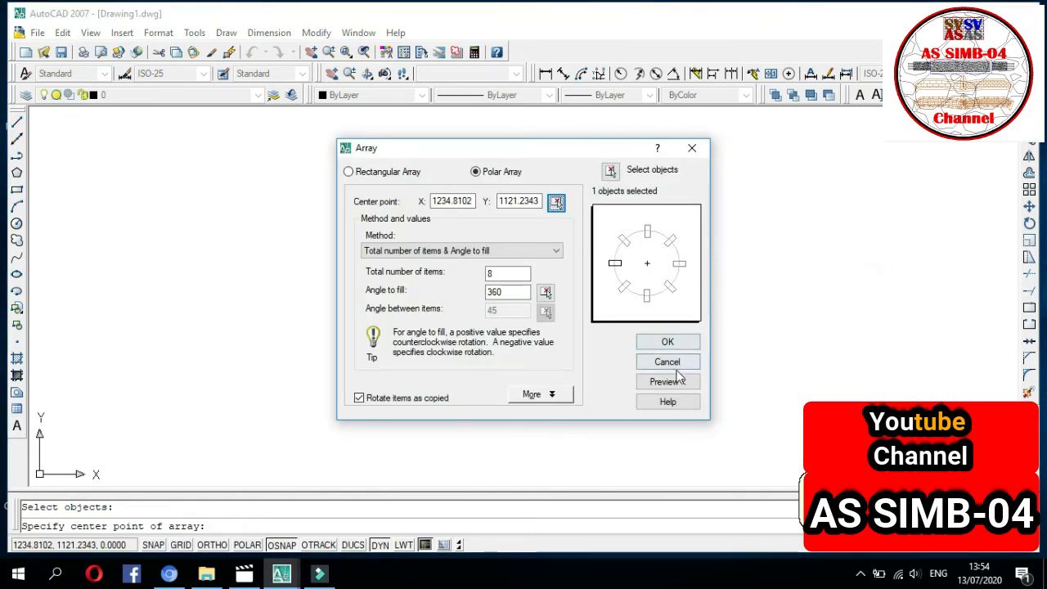
left_click(515, 276)
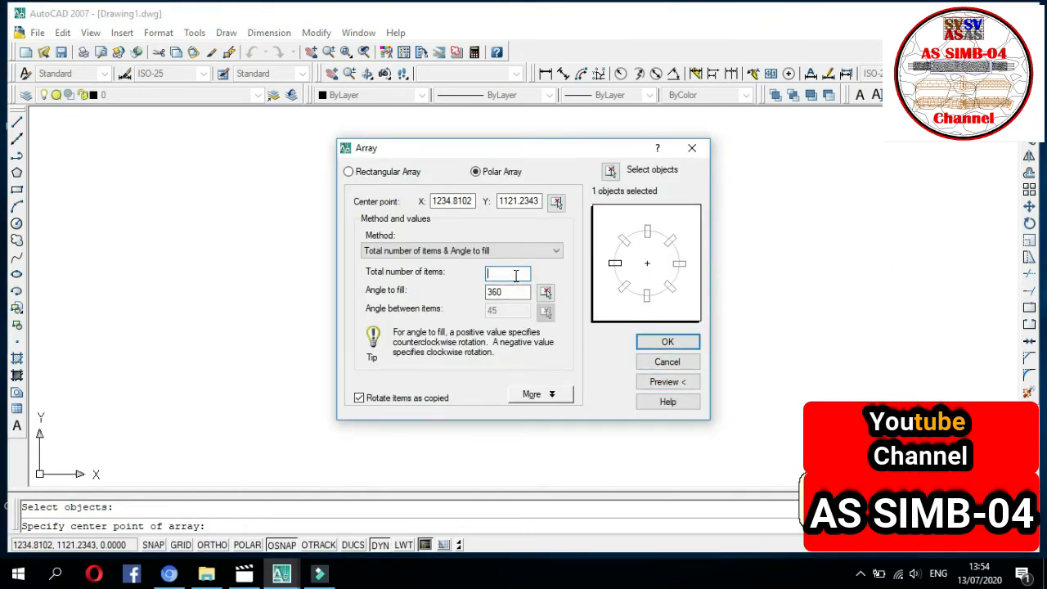
left_click(504, 296)
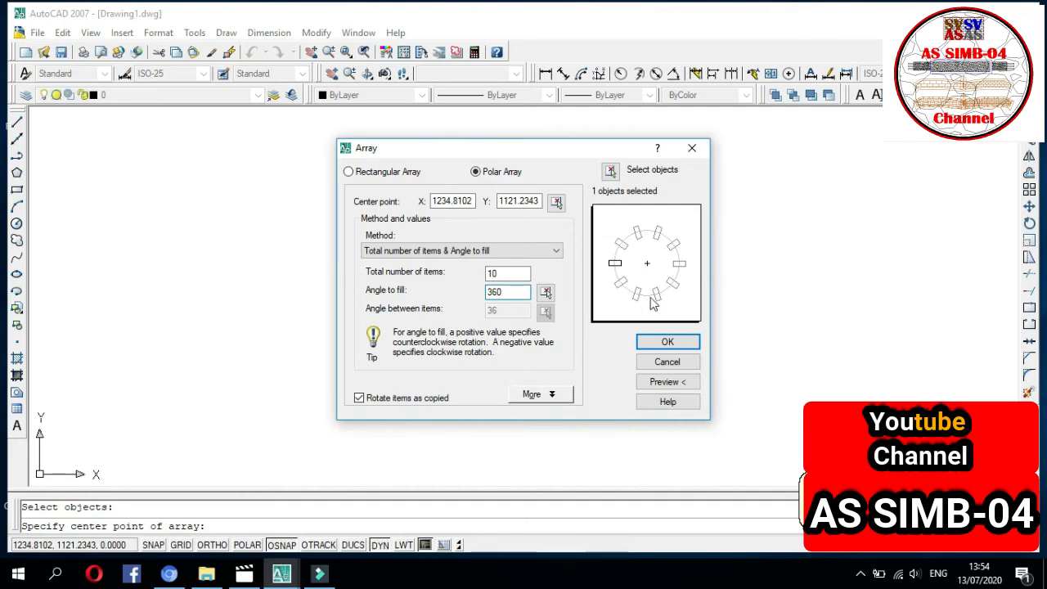
Preview the circle's polar array with the confirmation prompt moved clear of it, accept it and inspect the ring.
left_click(668, 381)
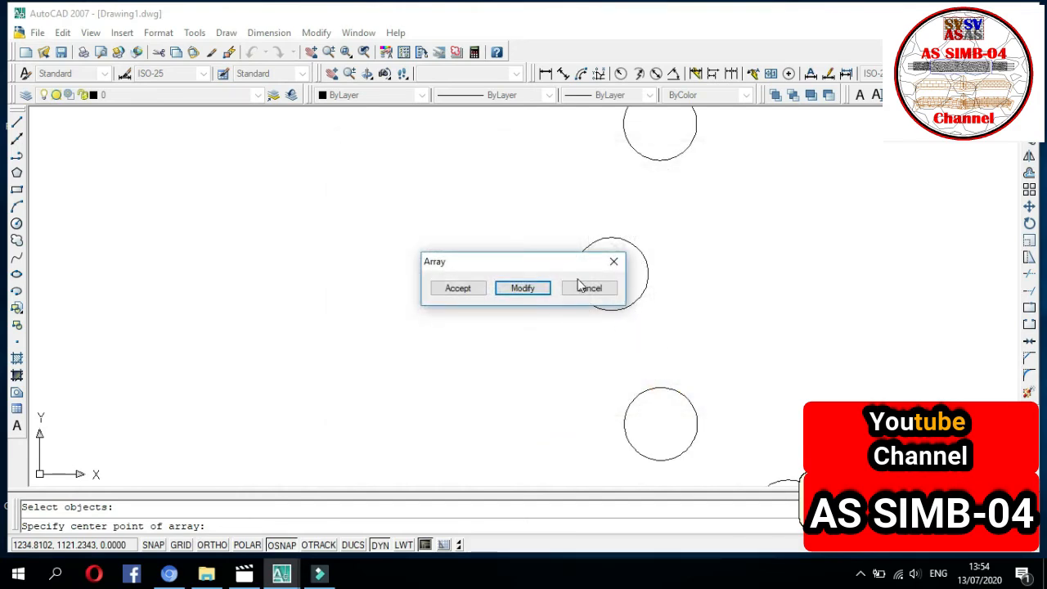
left_click_drag(570, 270, 623, 183)
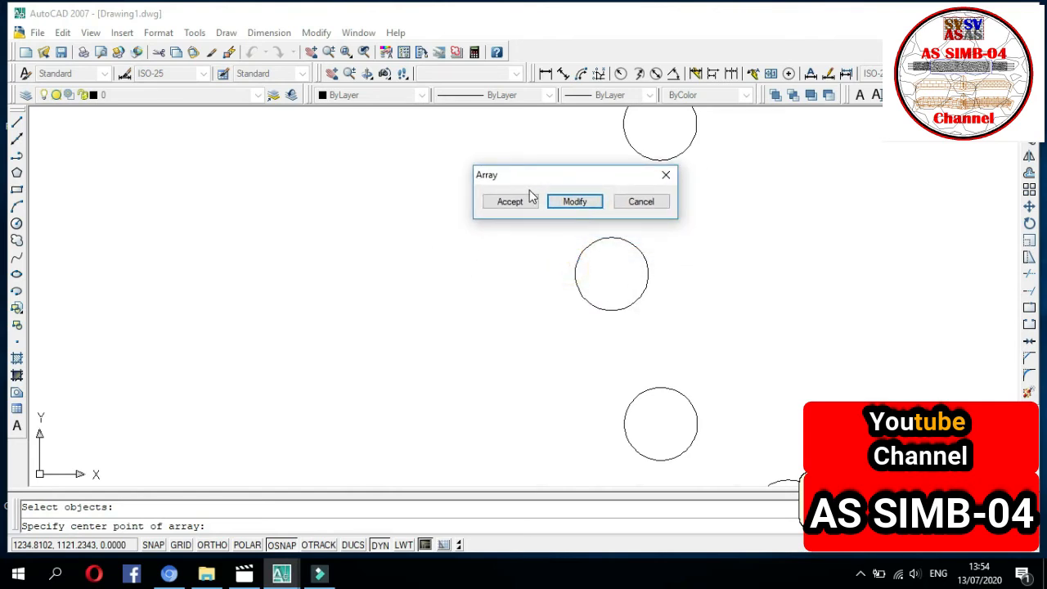
left_click(502, 203)
scroll(484, 280, "down", 4)
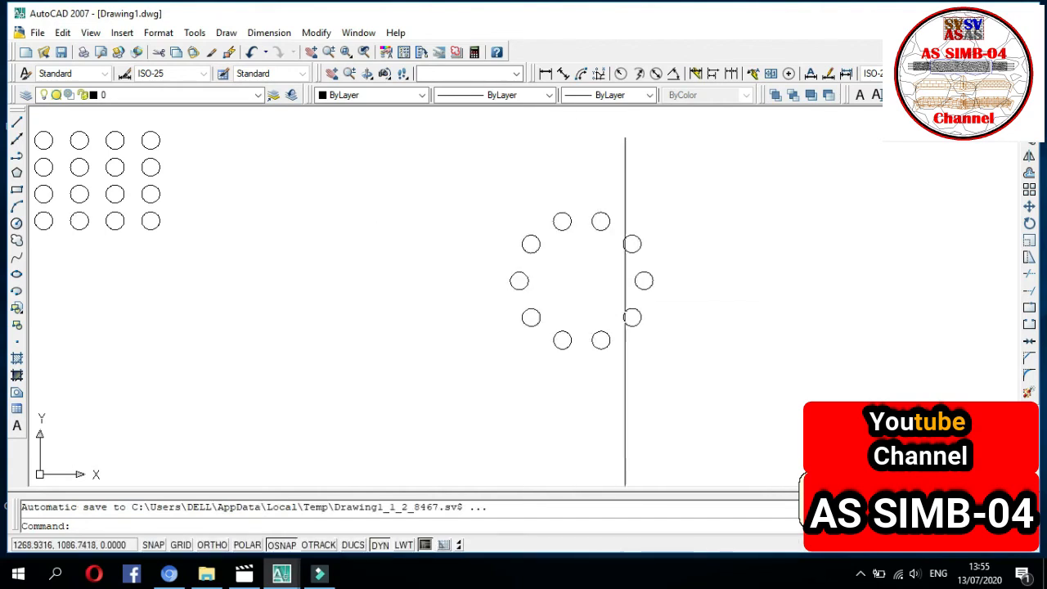
scroll(589, 330, "down", 5)
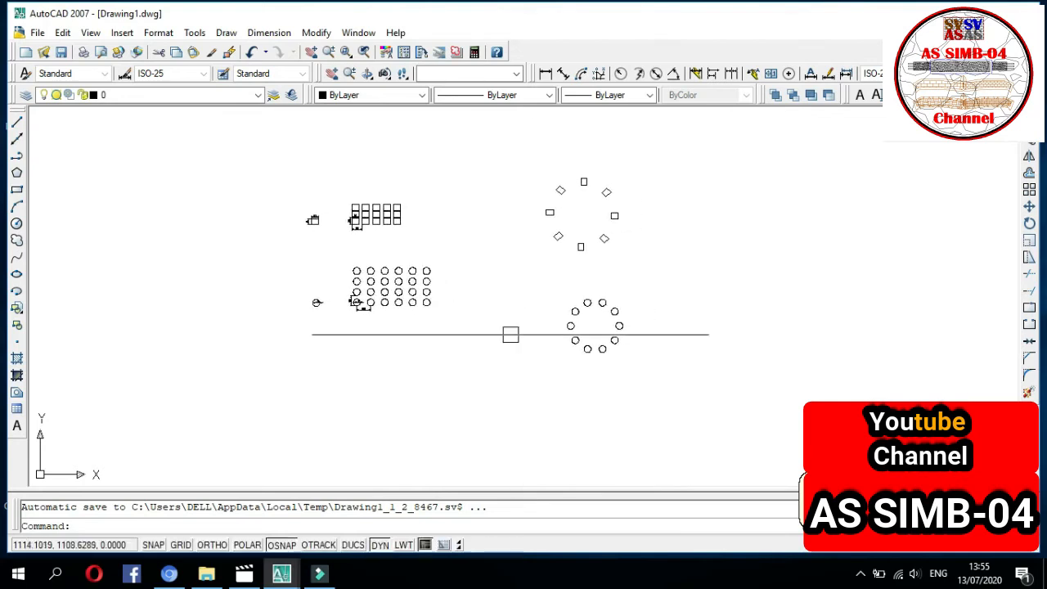
Copy the upper-left circle of the ring into the empty space to the right of the ring.
mouse_move(739, 323)
middle_mouse_down()
mouse_move(638, 322)
mouse_move(649, 293)
middle_mouse_up()
scroll(621, 344, "up", 5)
scroll(636, 303, "up", 2)
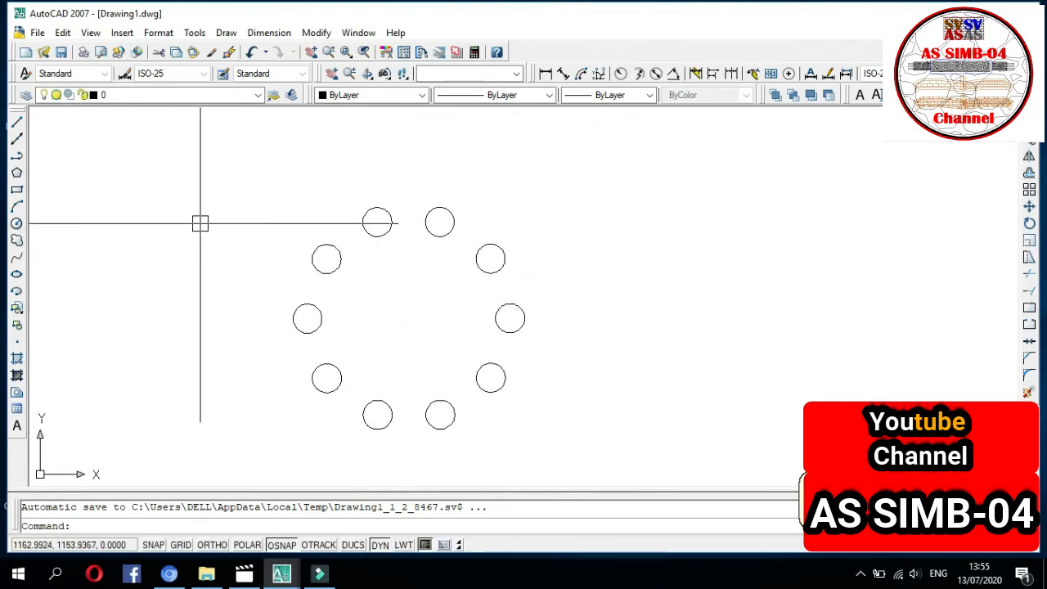
left_click(393, 244)
left_click(360, 201)
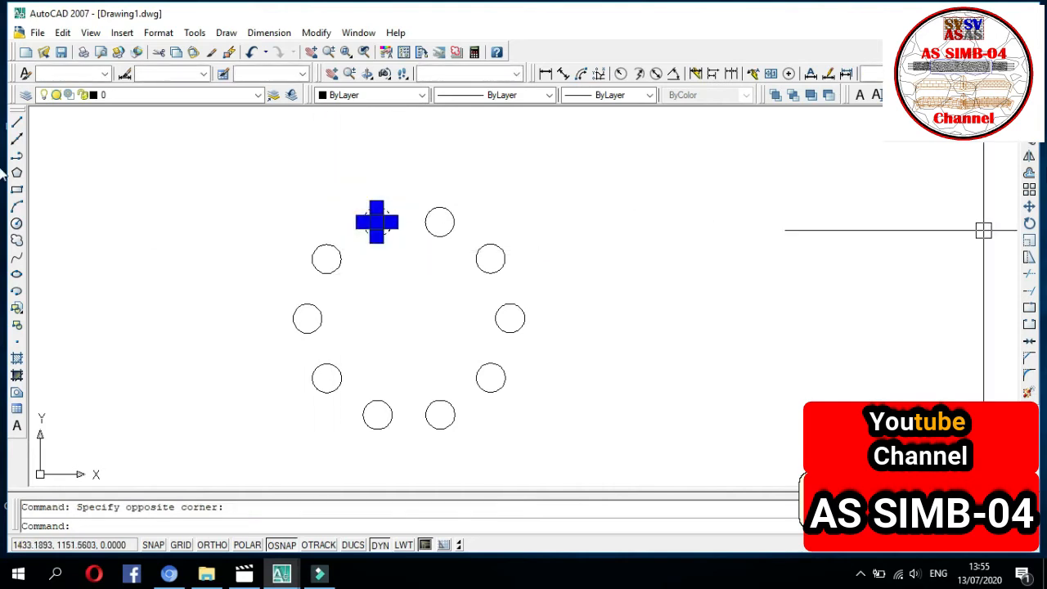
left_click(1031, 144)
scroll(365, 240, "up", 3)
left_click(382, 211)
scroll(384, 205, "down", 5)
left_click(526, 187)
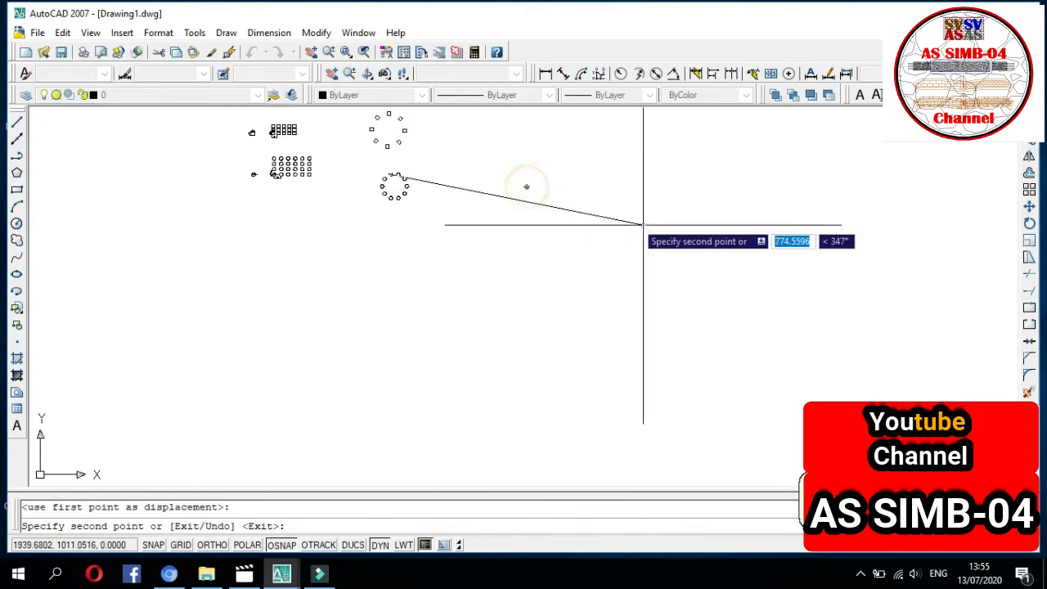
scroll(502, 159, "up", 5)
mouse_move(385, 164)
middle_mouse_down()
mouse_move(396, 180)
mouse_move(445, 182)
middle_mouse_up()
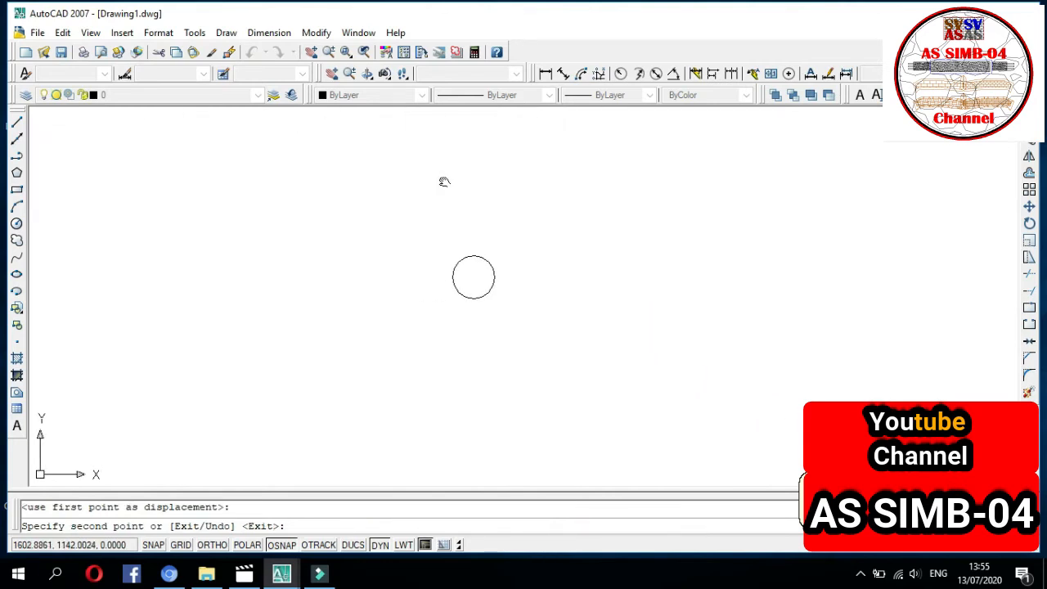
scroll(428, 234, "up", 2)
scroll(437, 234, "down", 3)
scroll(401, 216, "up", 4)
scroll(402, 215, "down", 2)
key("Escape")
Draw a small circle centered on the top quadrant of the copied circle.
scroll(356, 219, "up", 3)
middle_click_drag(514, 295, 354, 162)
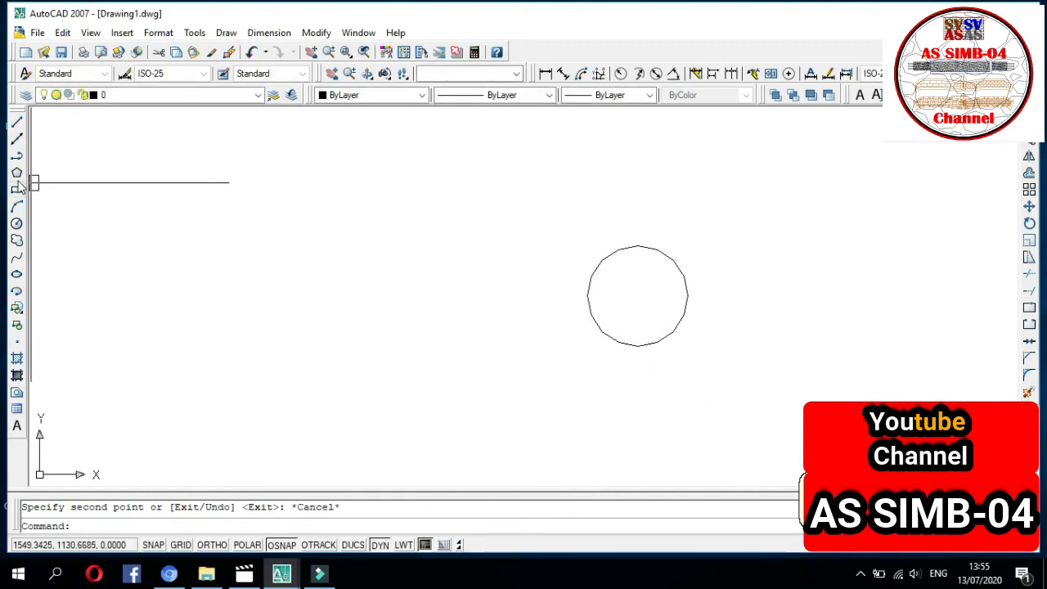
left_click(16, 223)
scroll(703, 266, "up", 5)
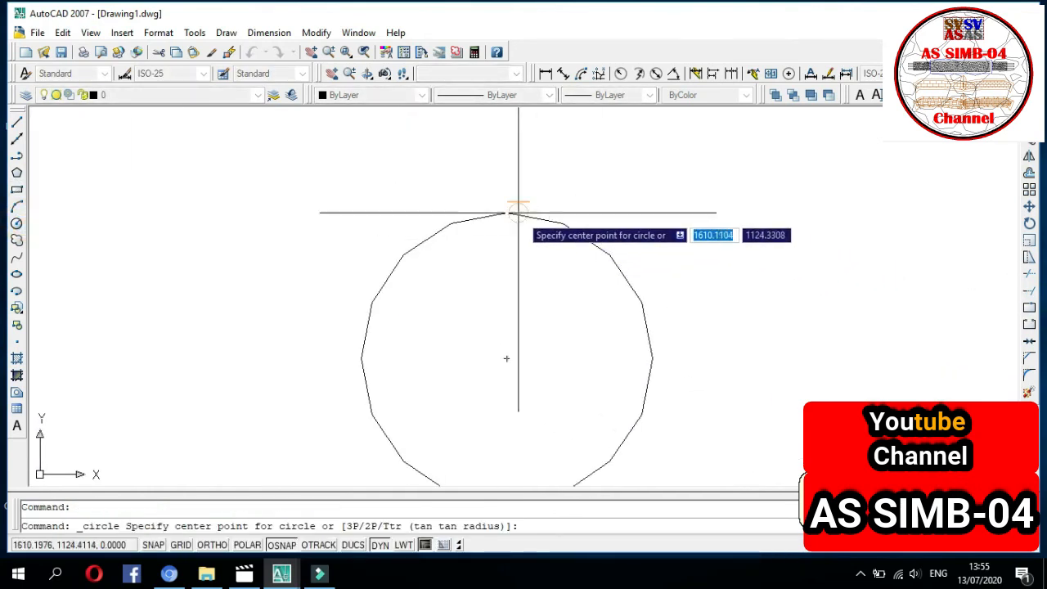
scroll(518, 212, "up", 2)
left_click(502, 203)
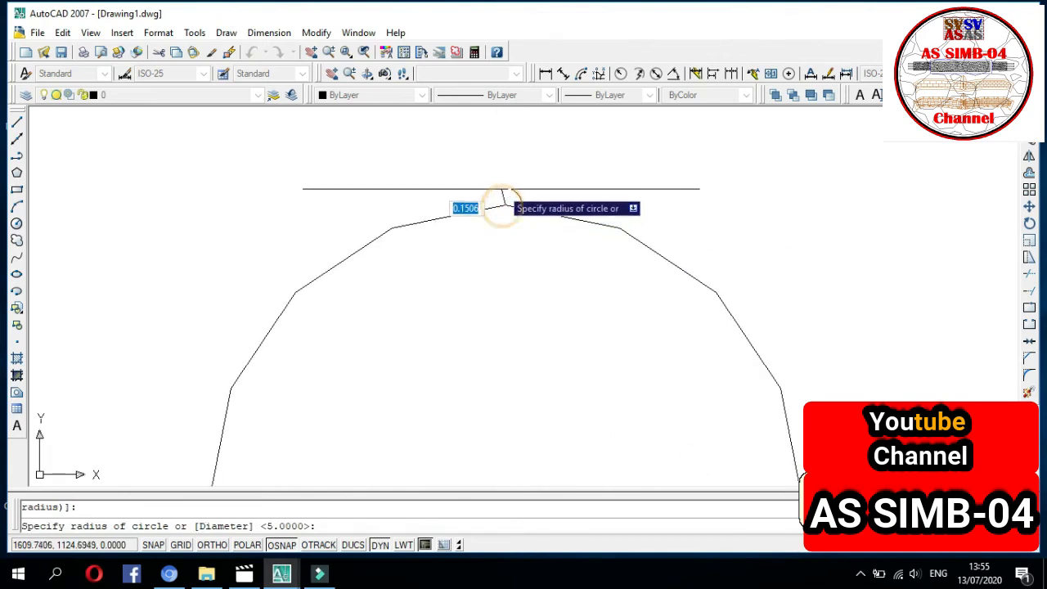
left_click(502, 215)
scroll(581, 197, "down", 3)
key("Escape")
Start another polar array with the small circle on the copied circle's edge as its object.
type("ra")
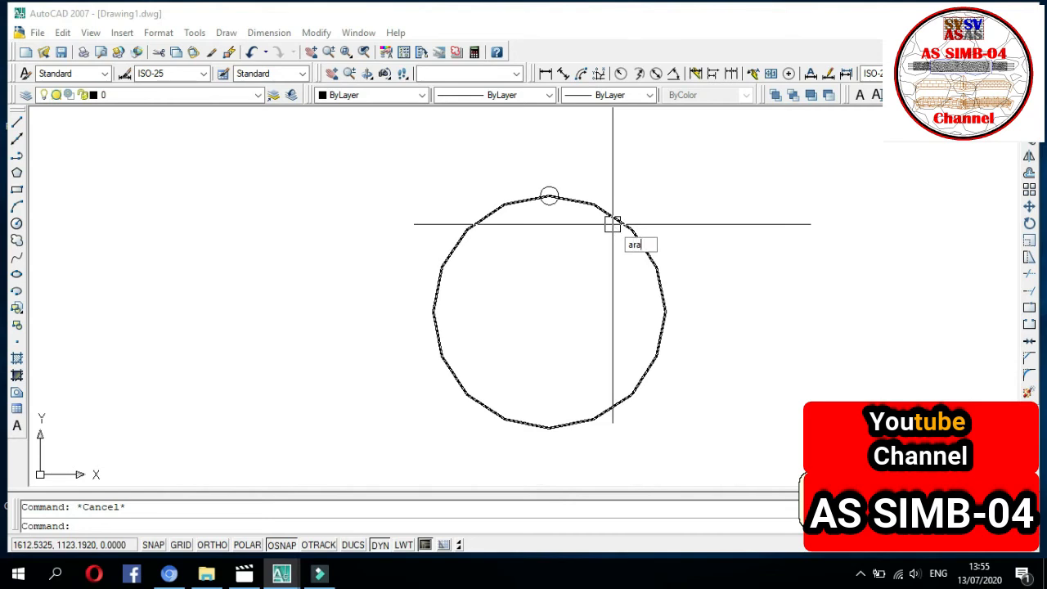
type("y")
key("Return")
key("Escape")
type("arra")
key("Return")
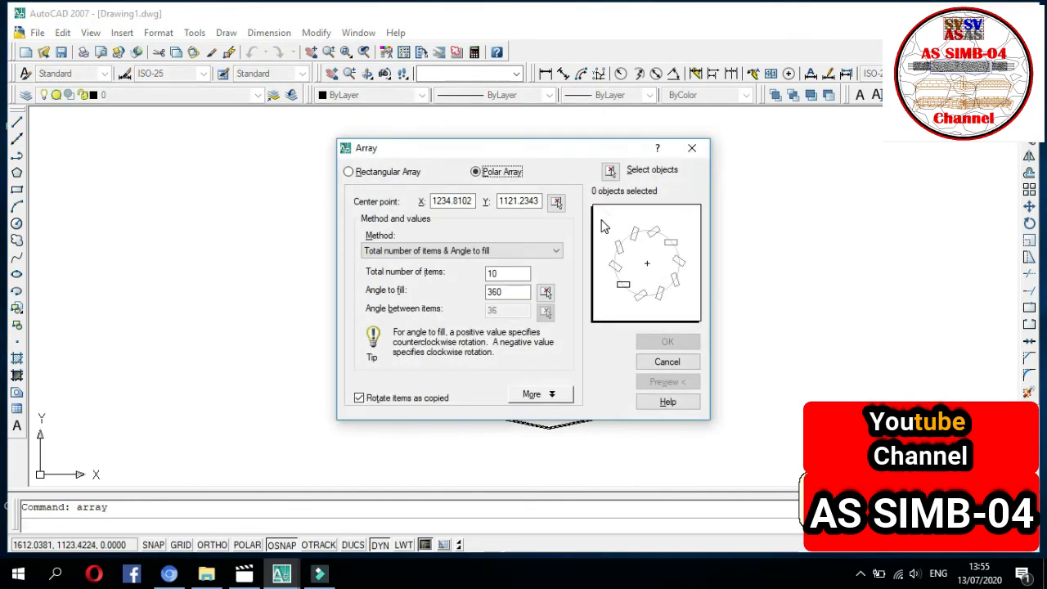
left_click(606, 168)
scroll(546, 204, "up", 1)
left_click(561, 199)
key("Return")
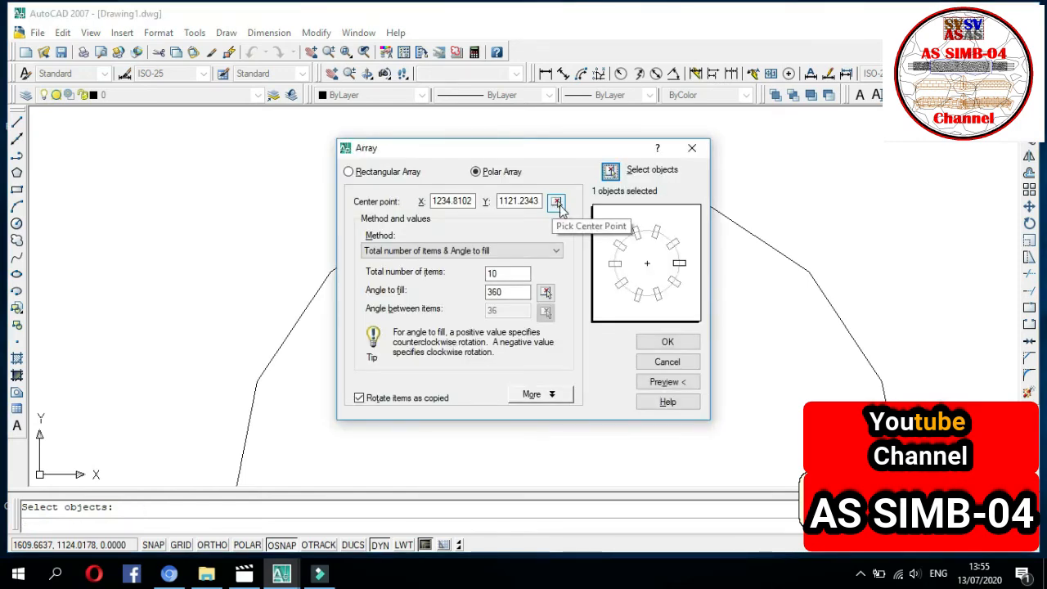
Pick the large circle's center as the array's center point and set the total number of items to 15.
left_click(556, 203)
scroll(574, 232, "down", 3)
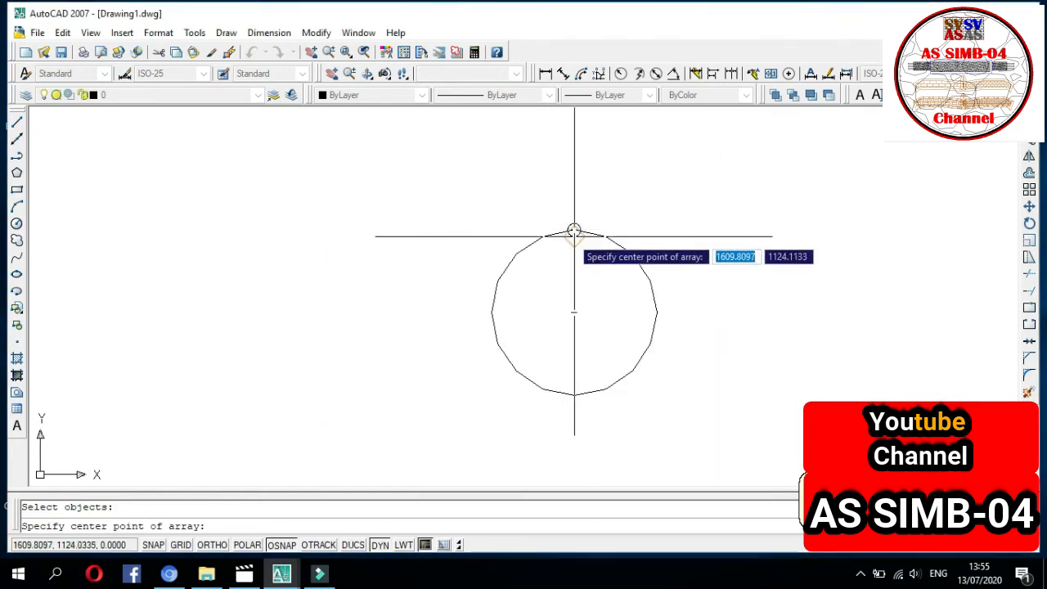
left_click(574, 312)
left_click(515, 273)
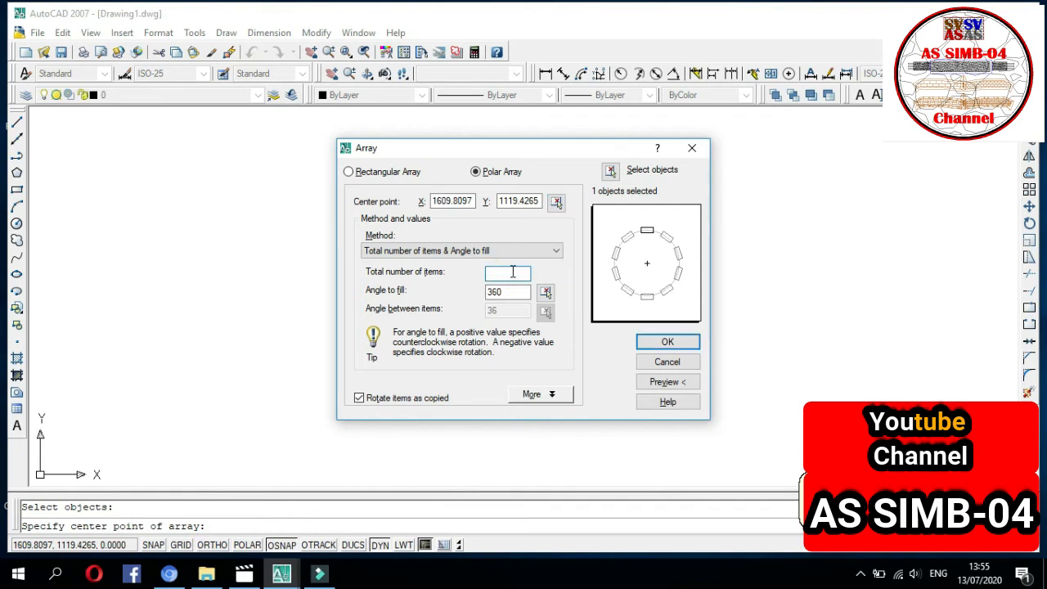
type("15")
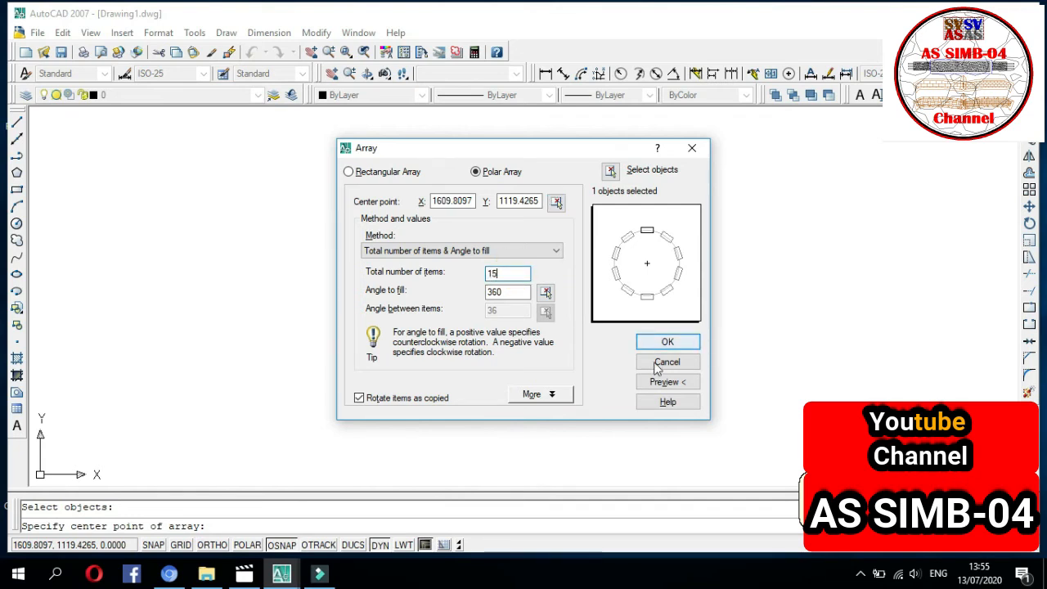
Preview the polar array of 15 small circles around the large circle and return to its settings.
left_click(667, 381)
mouse_move(562, 263)
left_mouse_down()
mouse_move(390, 290)
mouse_move(357, 282)
left_mouse_up()
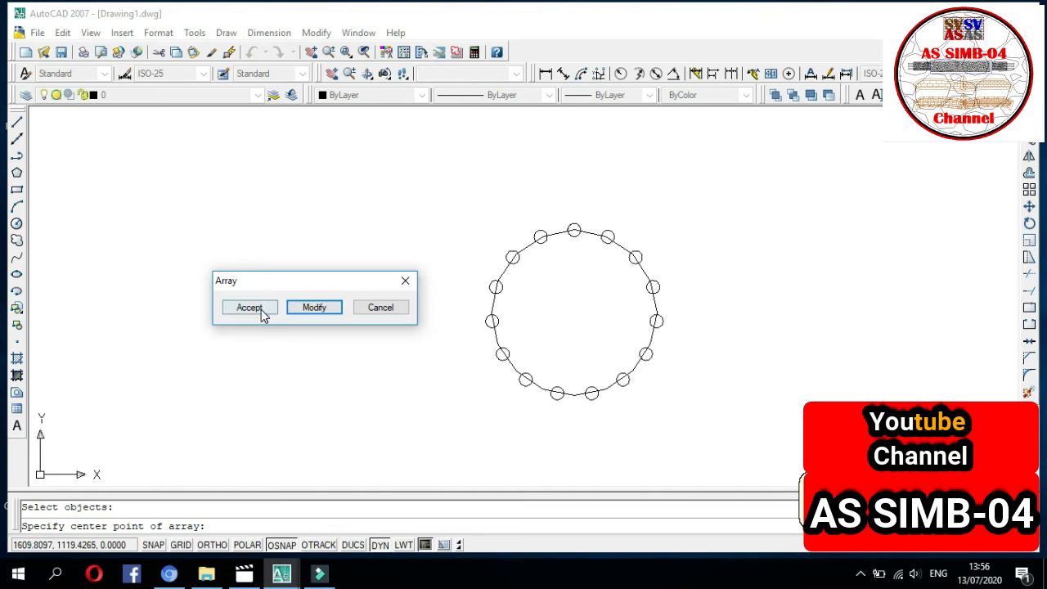
left_click(314, 308)
Set the polar array's total number of items to 10, preview it clear of the prompt, and accept the array.
left_click(499, 273)
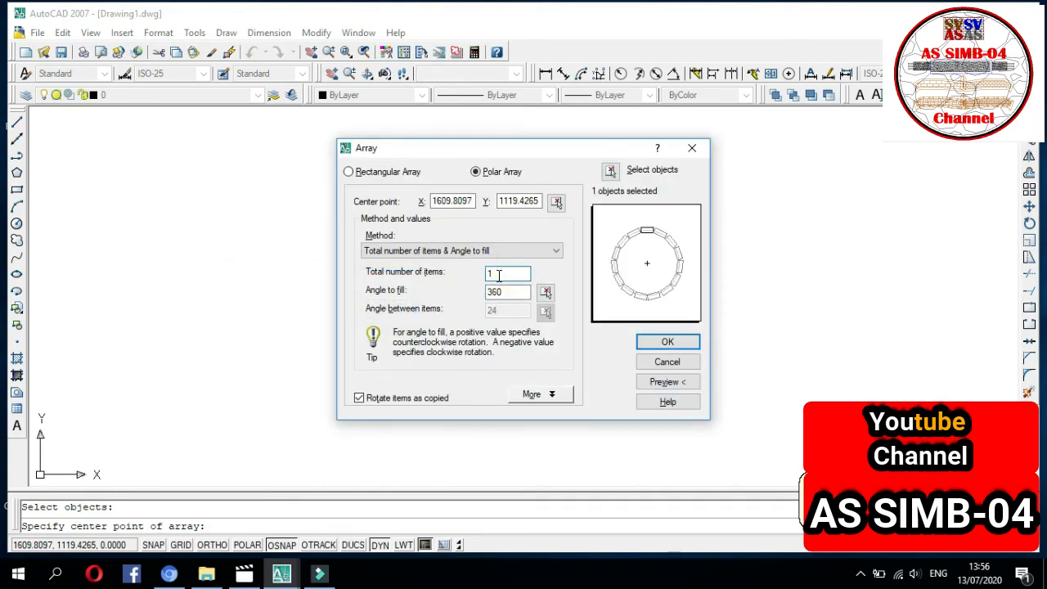
type("10")
left_click(666, 381)
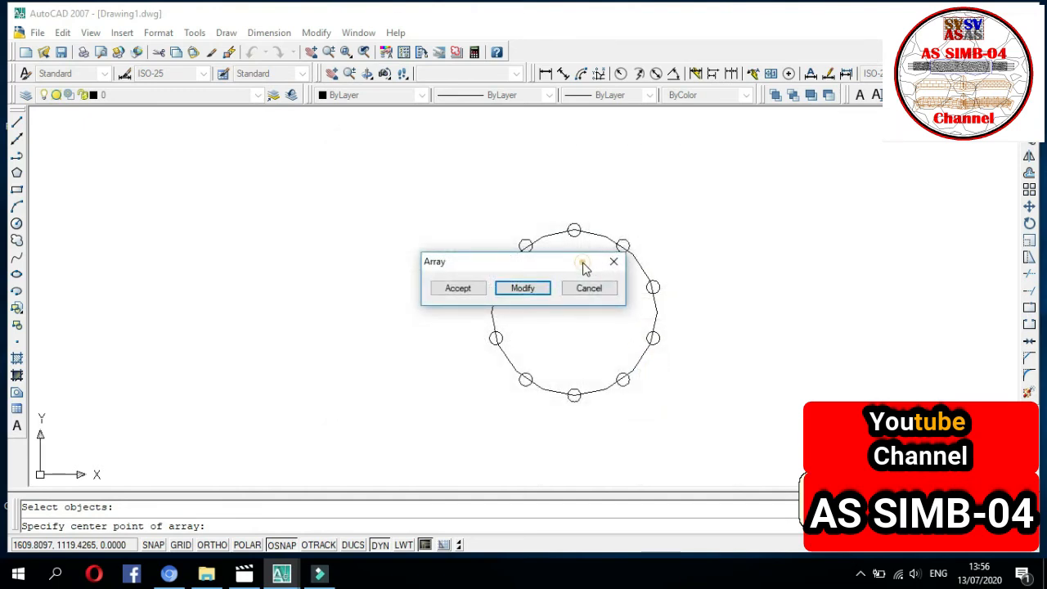
left_click_drag(586, 269, 353, 246)
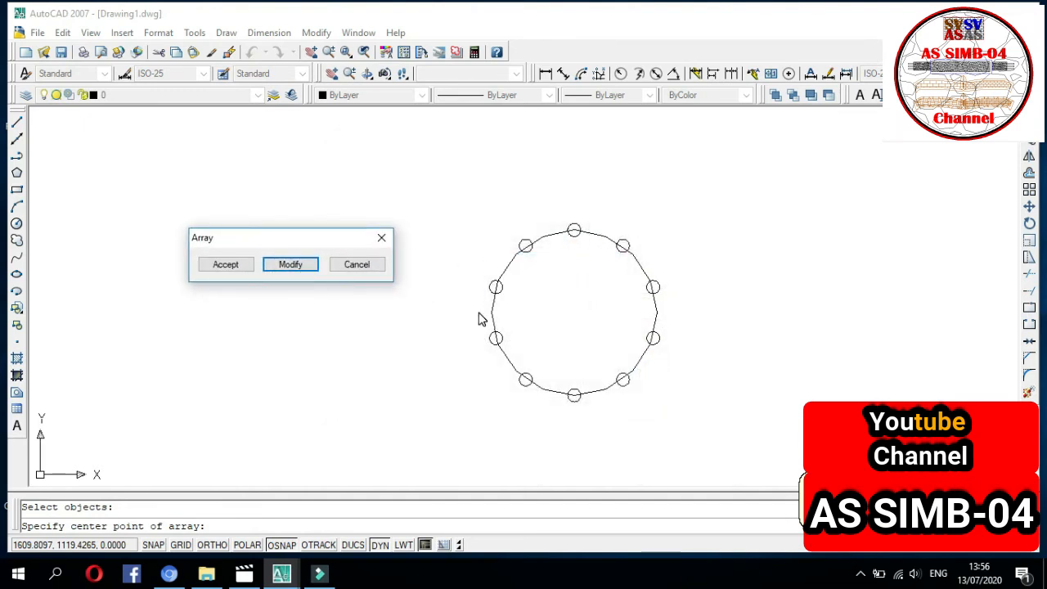
left_click(237, 267)
scroll(626, 328, "down", 5)
scroll(627, 329, "up", 3)
mouse_move(482, 332)
middle_mouse_down()
mouse_move(566, 290)
mouse_move(663, 297)
middle_mouse_up()
scroll(798, 282, "up", 8)
scroll(818, 307, "down", 8)
scroll(784, 288, "up", 5)
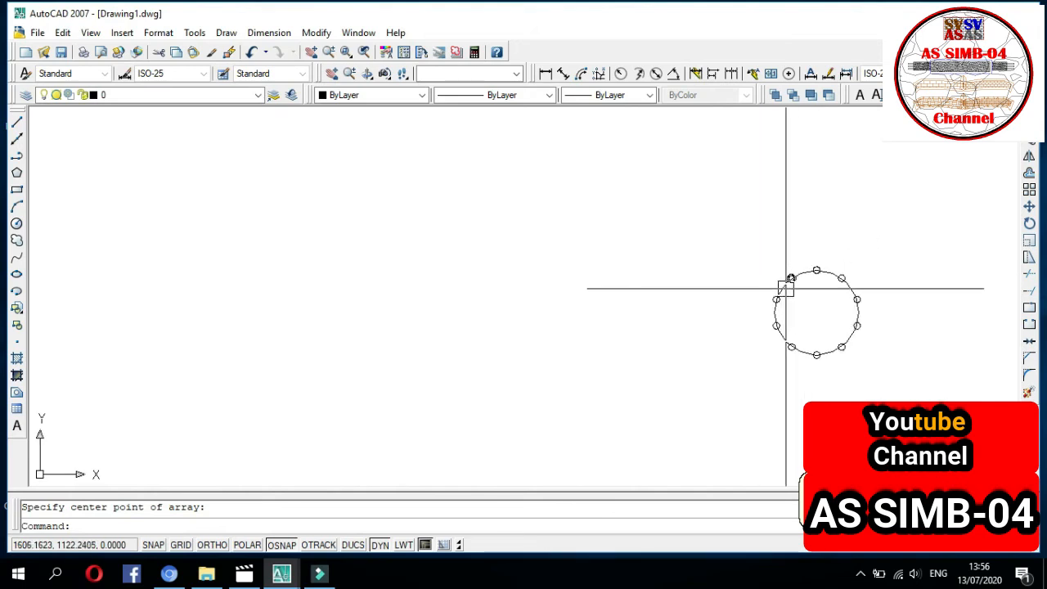
scroll(786, 288, "down", 1)
left_click(805, 303)
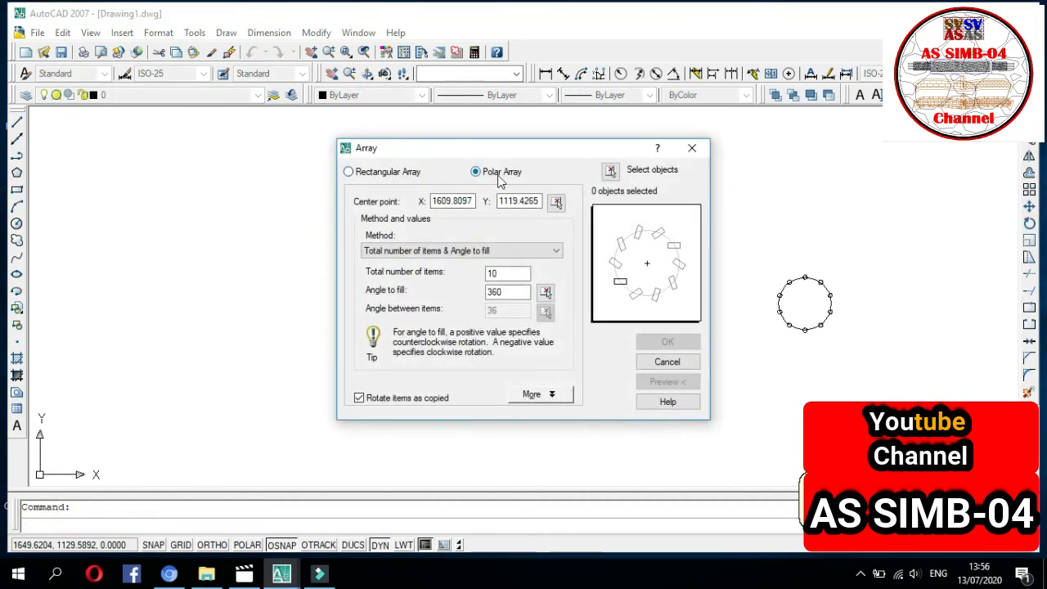
left_click(693, 148)
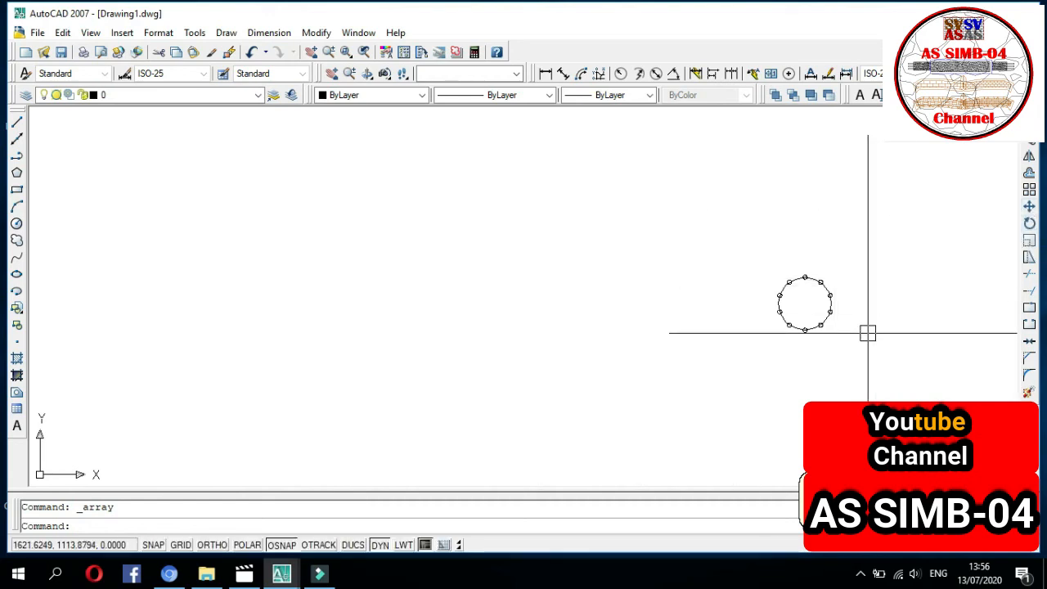
Move the large circle together with its arrayed small circles toward the separate ring of circles, using the large circle's center as base point.
scroll(869, 334, "up", 3)
left_click(889, 358)
left_click(658, 212)
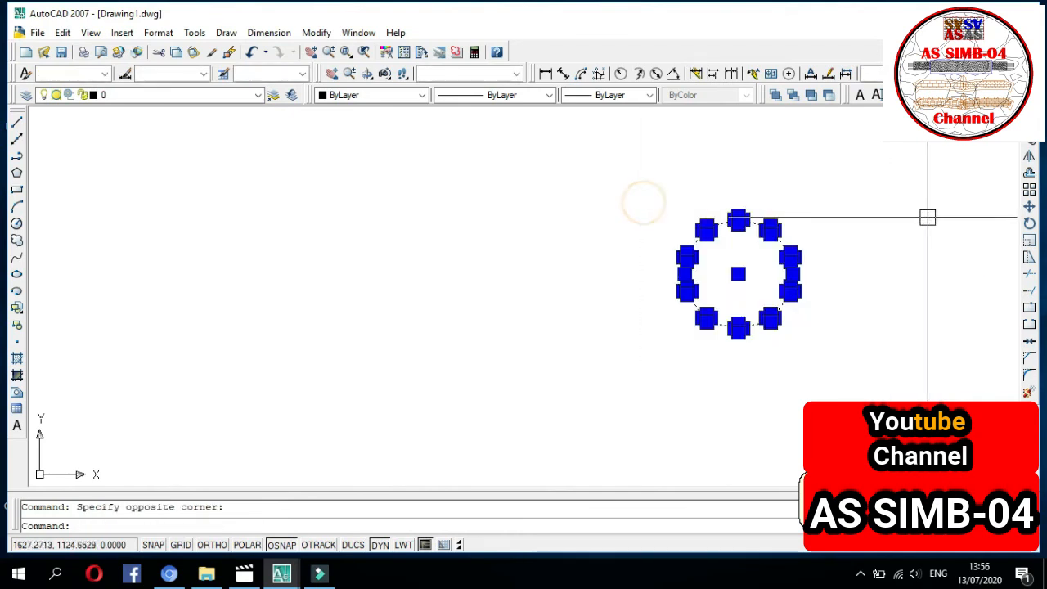
left_click(1029, 206)
left_click(738, 274)
scroll(770, 278, "down", 5)
scroll(564, 288, "up", 4)
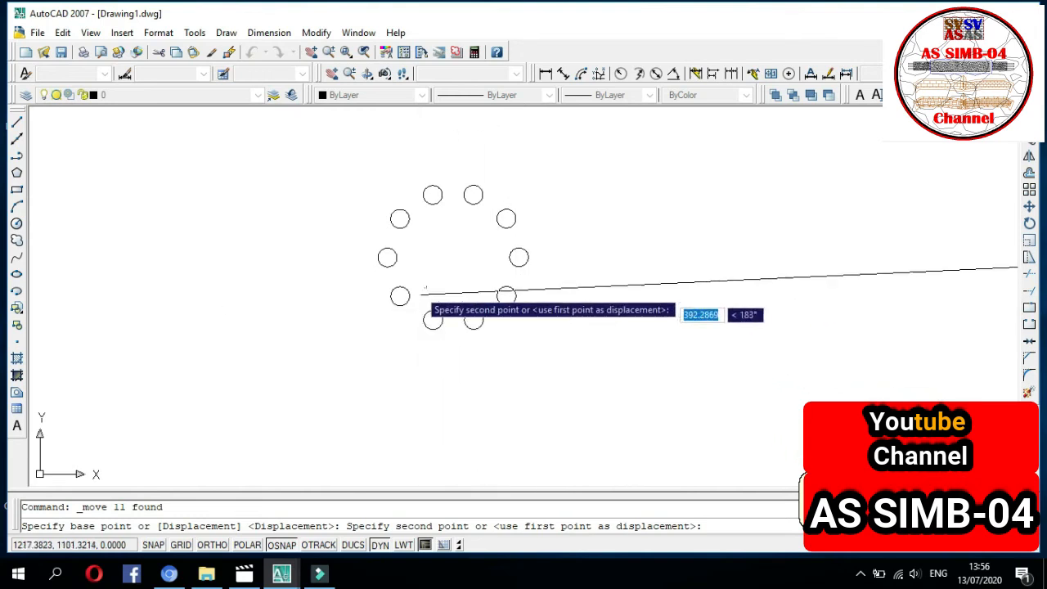